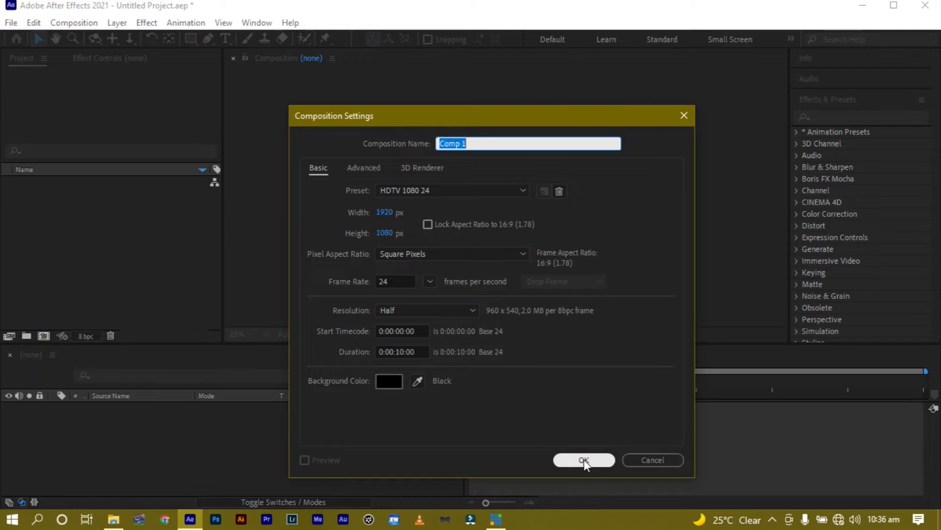
# - Create a 1920 × 1080, 24 fps, 10-second composition named Comp 1 and add whatsapp.png to it as a layer
pyautogui.click(584, 460)
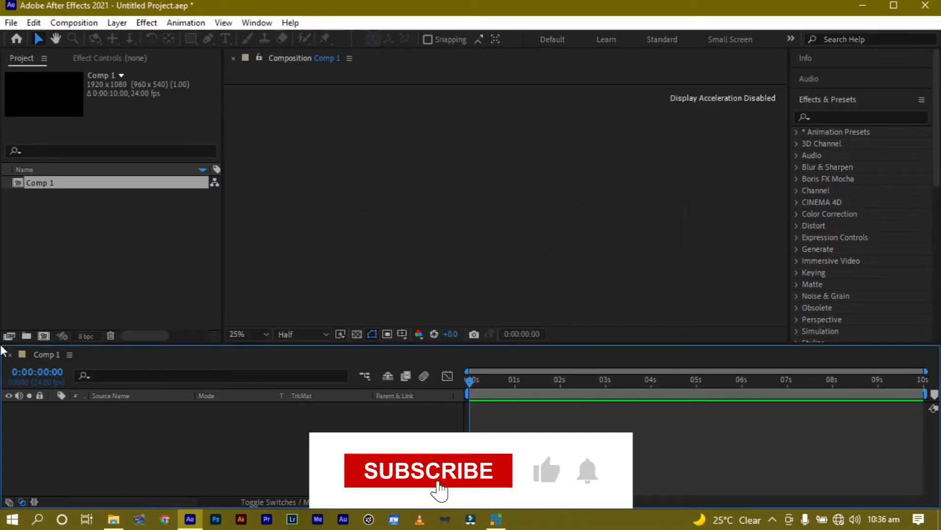
pyautogui.click(114, 519)
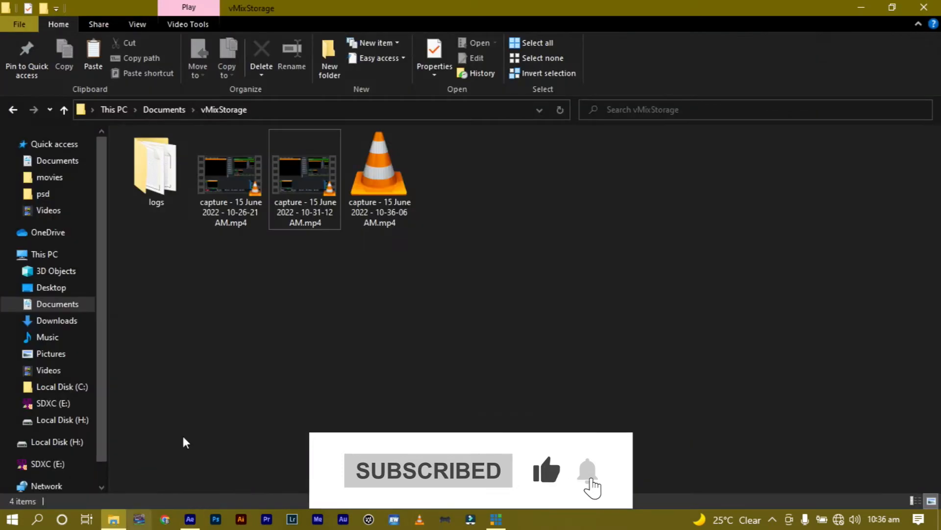
pyautogui.click(61, 323)
pyautogui.moveTo(301, 204); pyautogui.dragTo(193, 441)
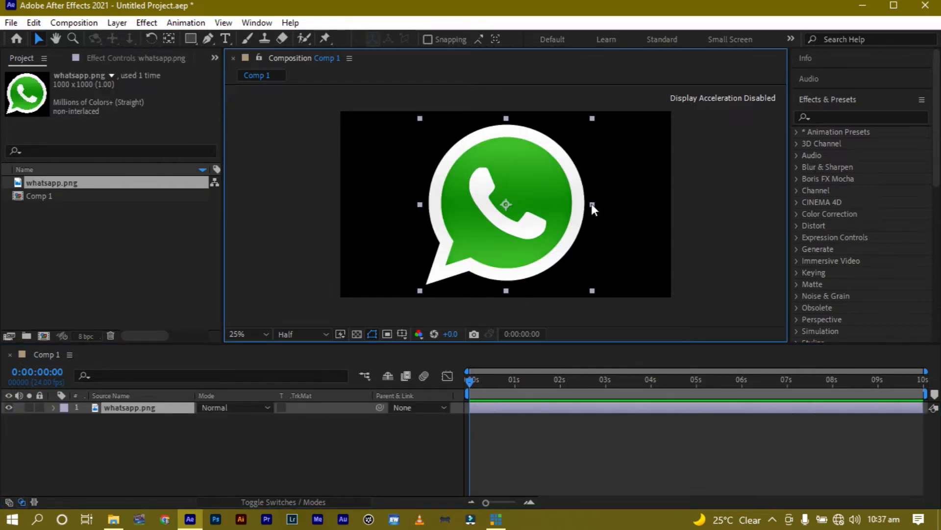
# - Shrink the WhatsApp logo layer and set its Scale to 15.4%
pyautogui.moveTo(593, 205); pyautogui.dragTo(519, 247)
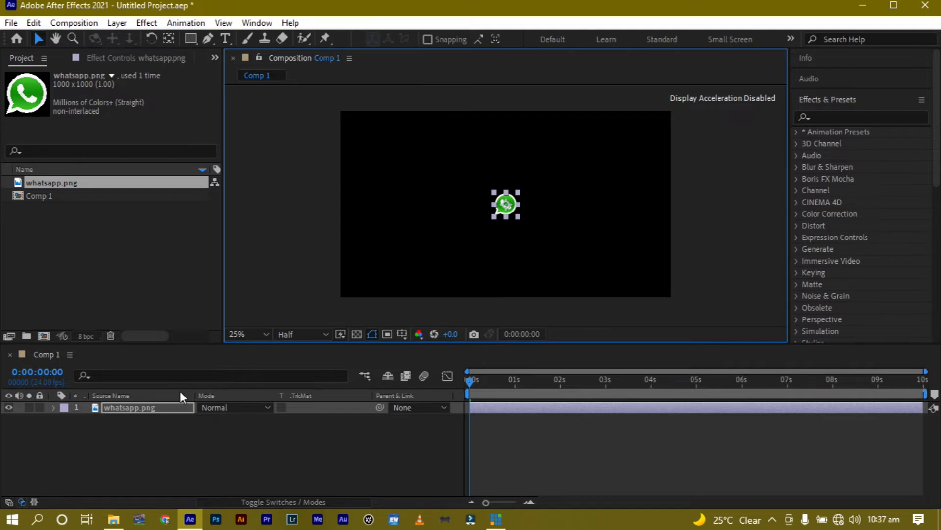
pyautogui.press('s')
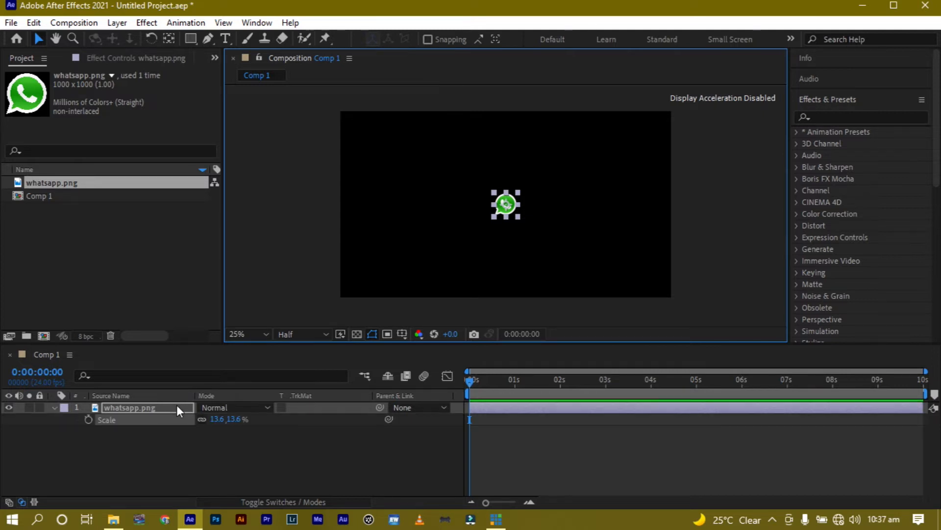
pyautogui.click(216, 419)
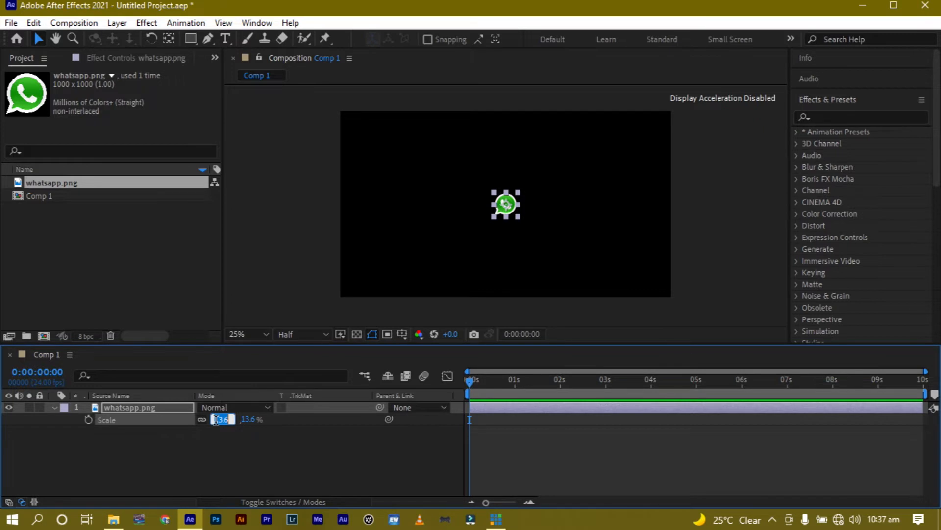
pyautogui.write('15.4')
pyautogui.press('Return')
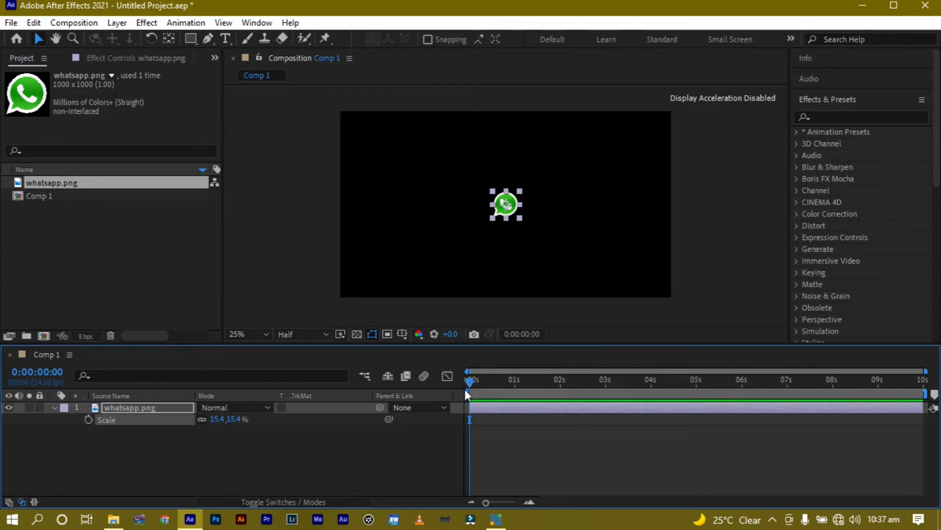
# - Apply the Vegas effect to the whatsapp.png layer and set its Blend Mode to Transparent
pyautogui.click(834, 114)
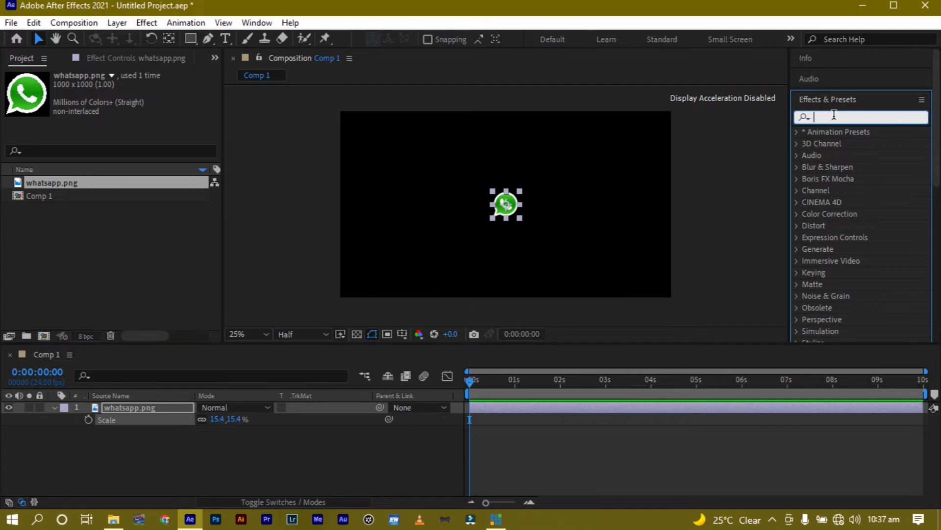
pyautogui.write('vegas')
pyautogui.moveTo(837, 142); pyautogui.dragTo(137, 407)
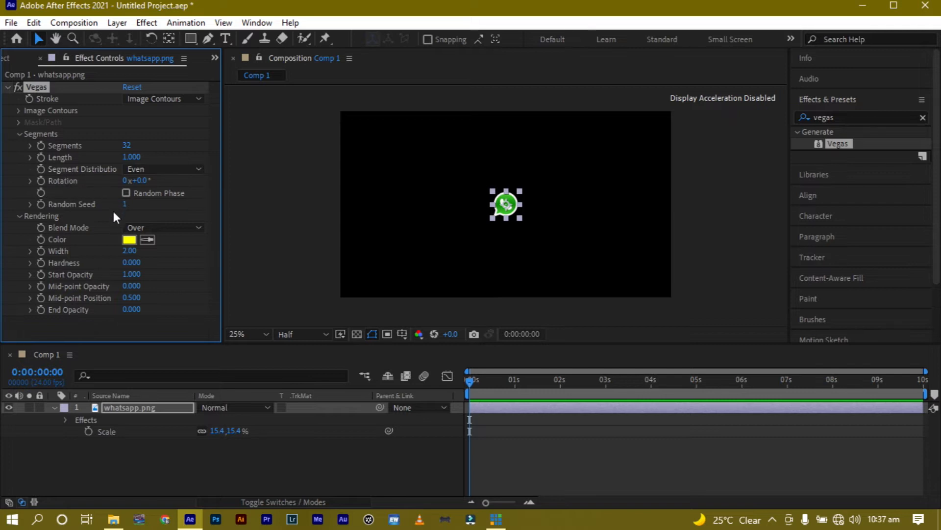
pyautogui.click(165, 227)
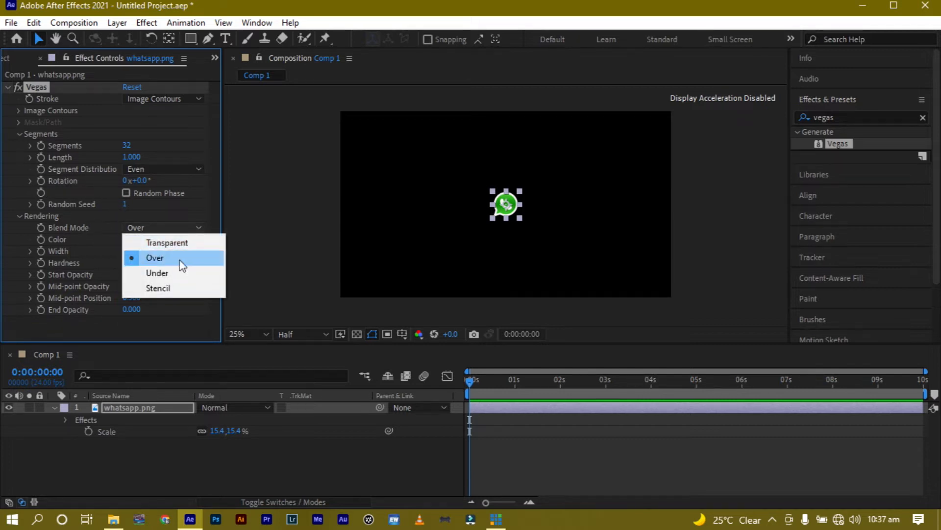
pyautogui.click(183, 243)
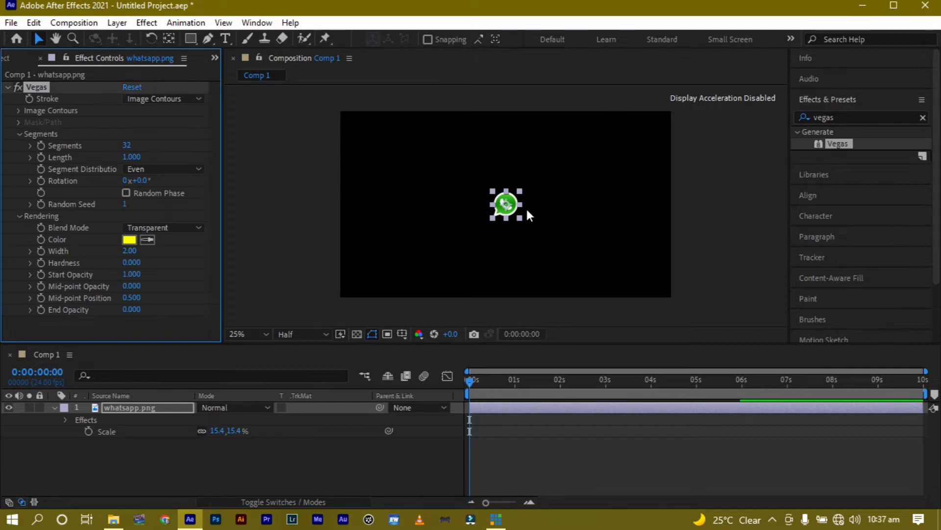
# - Set the Vegas effect's Segments to 2 and enable Random Phase
pyautogui.press('/')
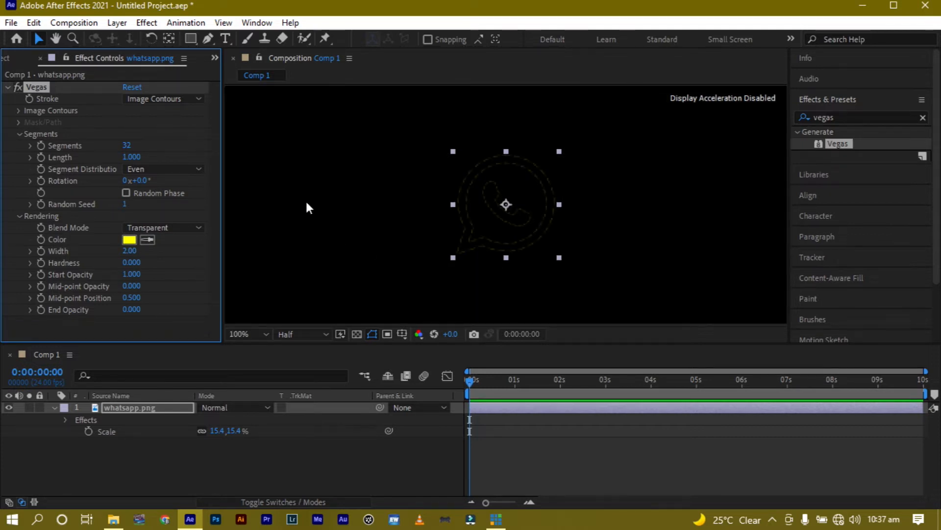
pyautogui.click(126, 146)
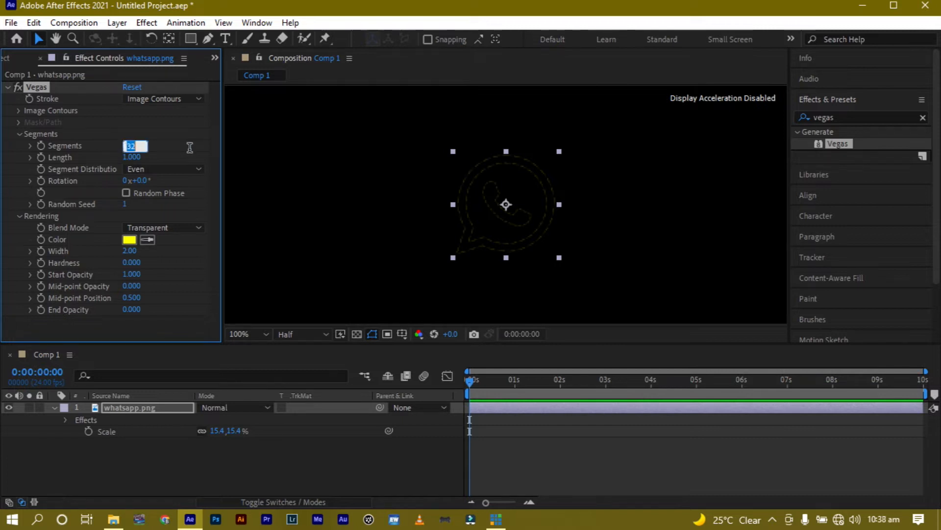
pyautogui.write('2')
pyautogui.press('Return')
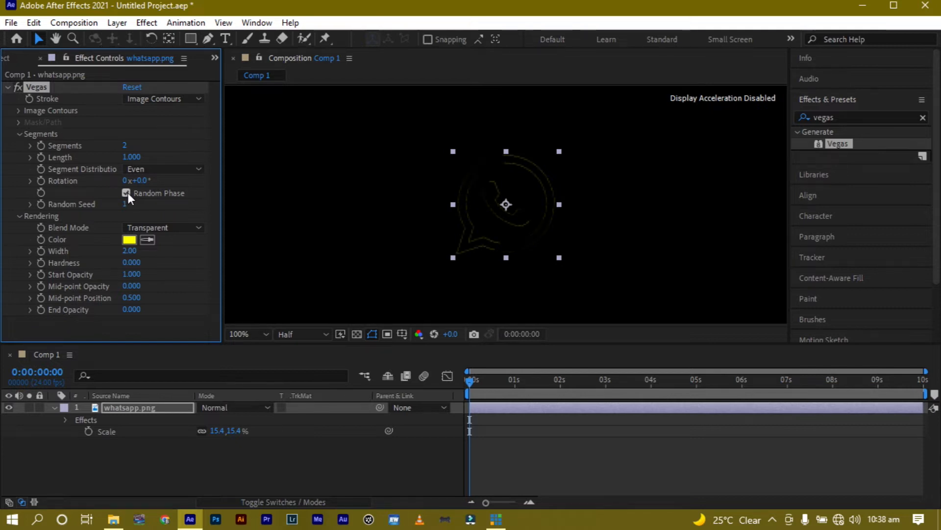
# - Set the Vegas rendering values to Width 4, End Opacity 1 and Hardness 1
pyautogui.click(129, 250)
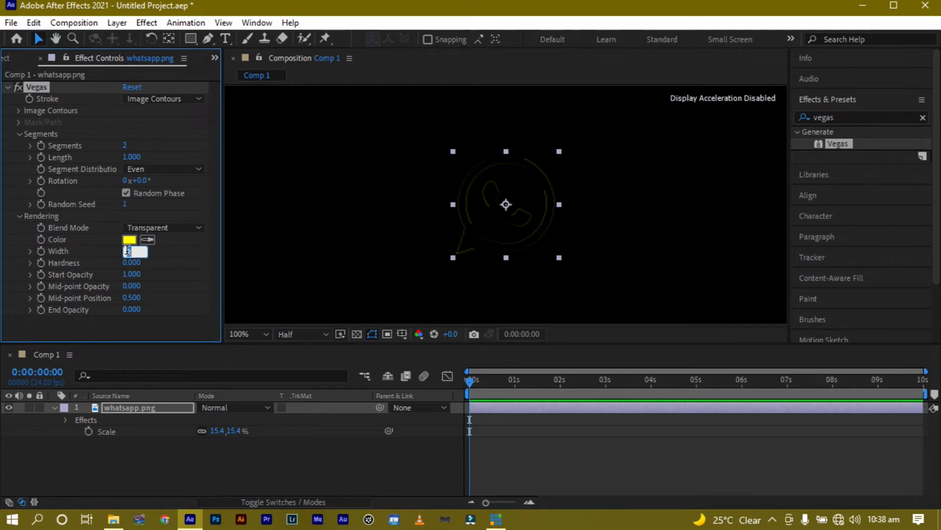
pyautogui.write('4')
pyautogui.press('Return')
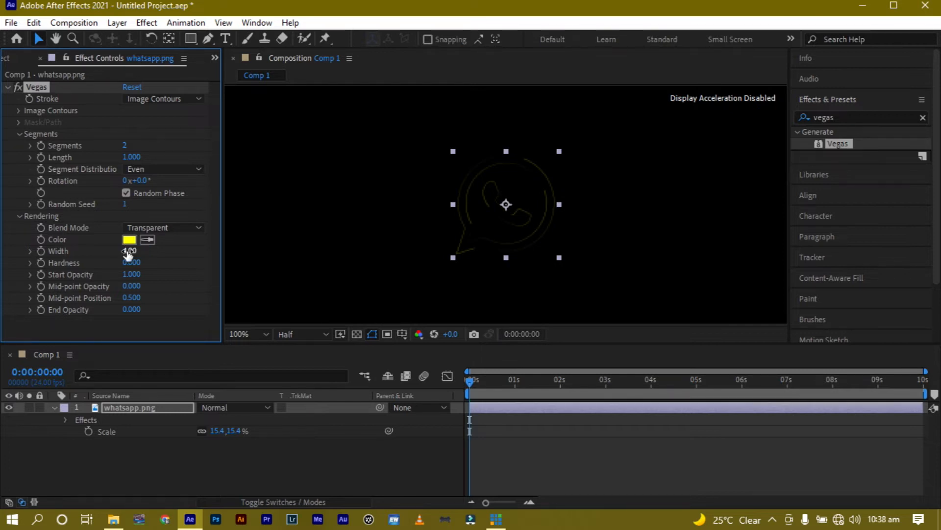
pyautogui.click(136, 310)
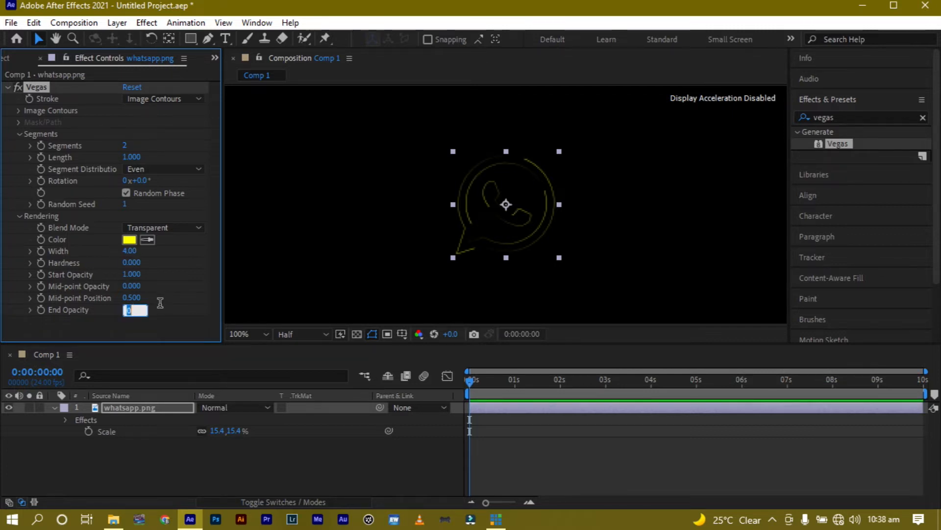
pyautogui.write('1')
pyautogui.press('Return')
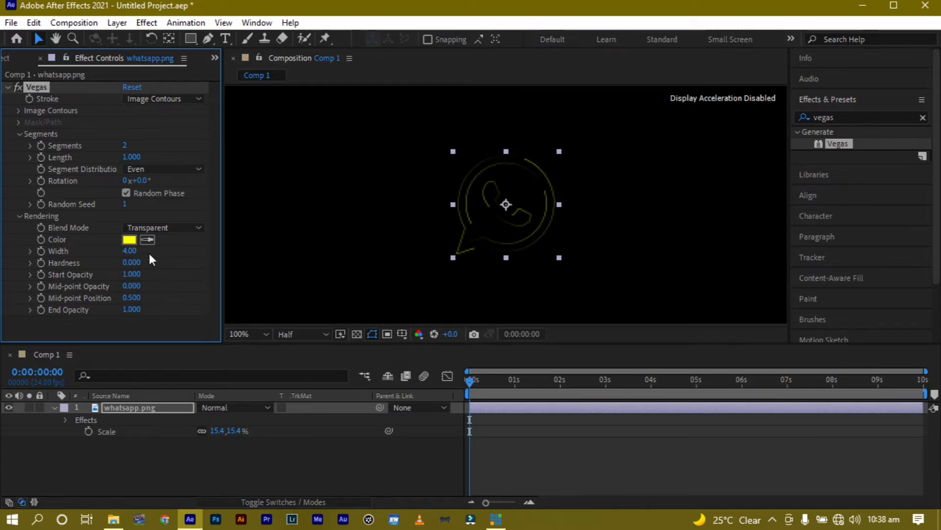
pyautogui.click(130, 262)
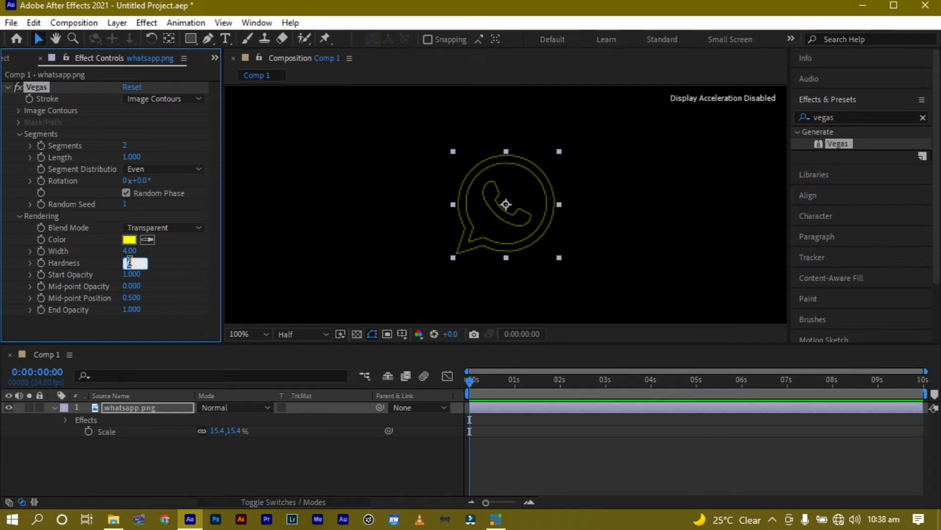
pyautogui.press('Return')
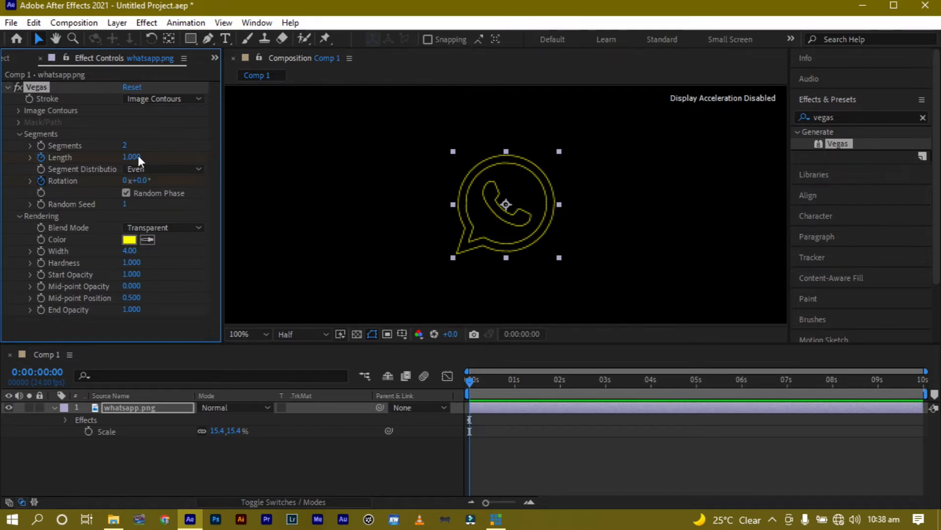
# - Keyframe the Vegas Length from 0 to 1 and Rotation from 0° to 210° between the composition start and 0:00:01:09
pyautogui.moveTo(137, 155); pyautogui.dragTo(18, 166)
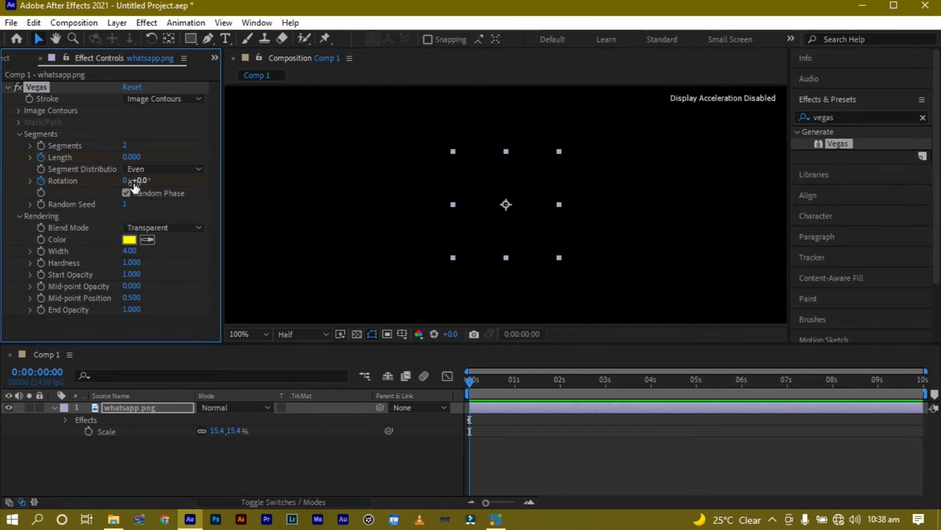
pyautogui.click(532, 382)
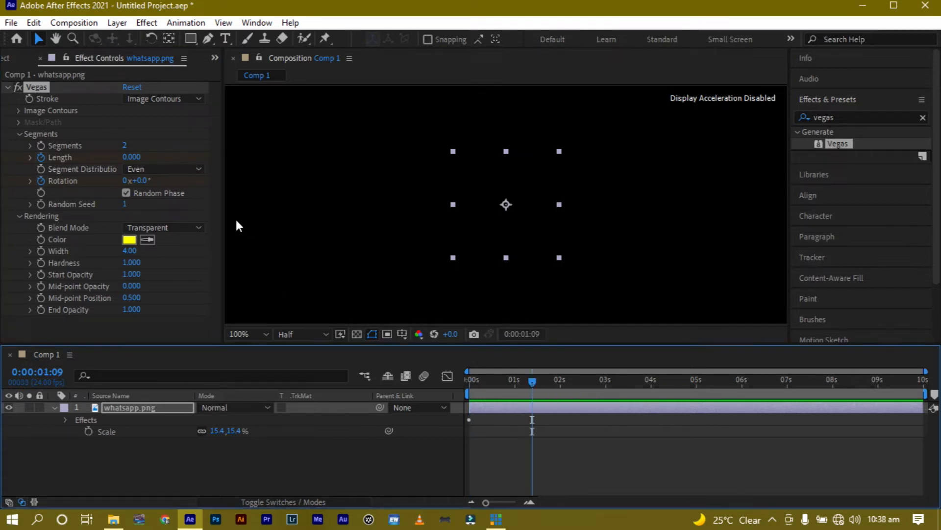
pyautogui.click(128, 157)
pyautogui.write('1')
pyautogui.press('Return')
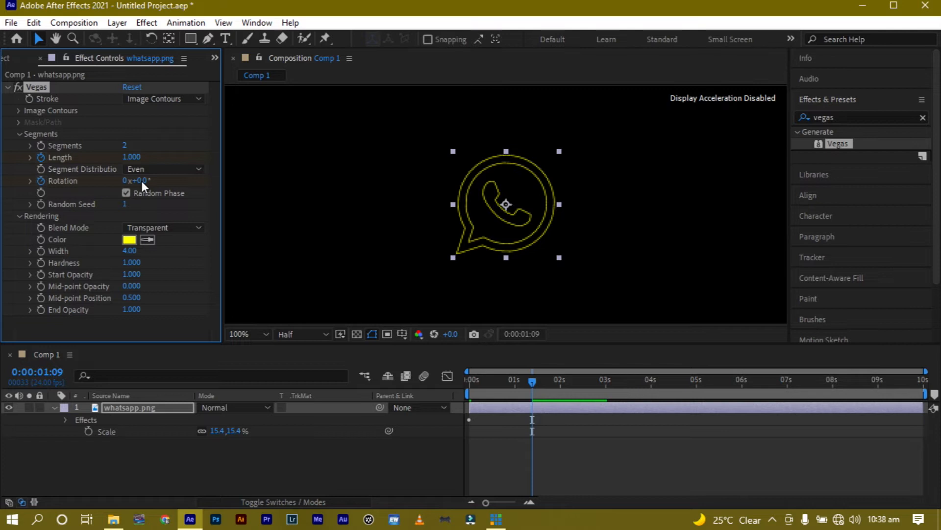
pyautogui.click(141, 180)
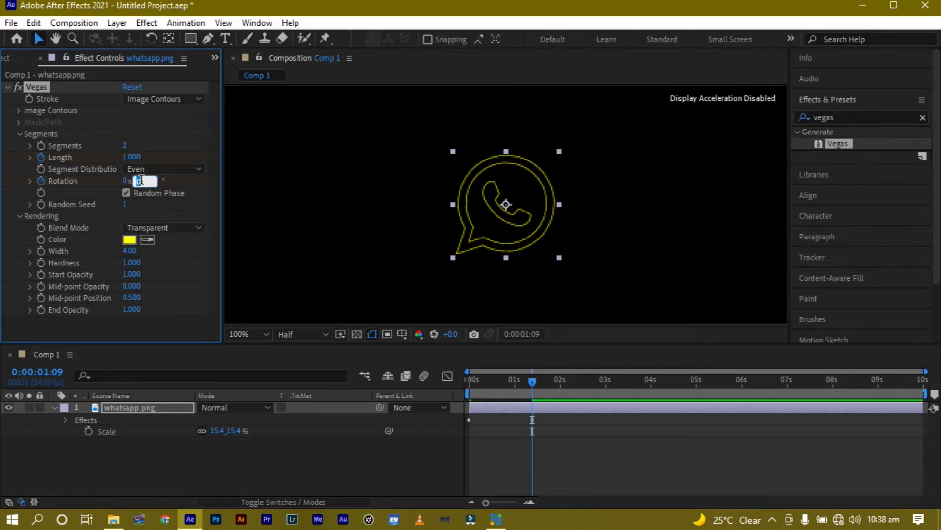
pyautogui.write('210')
pyautogui.press('Return')
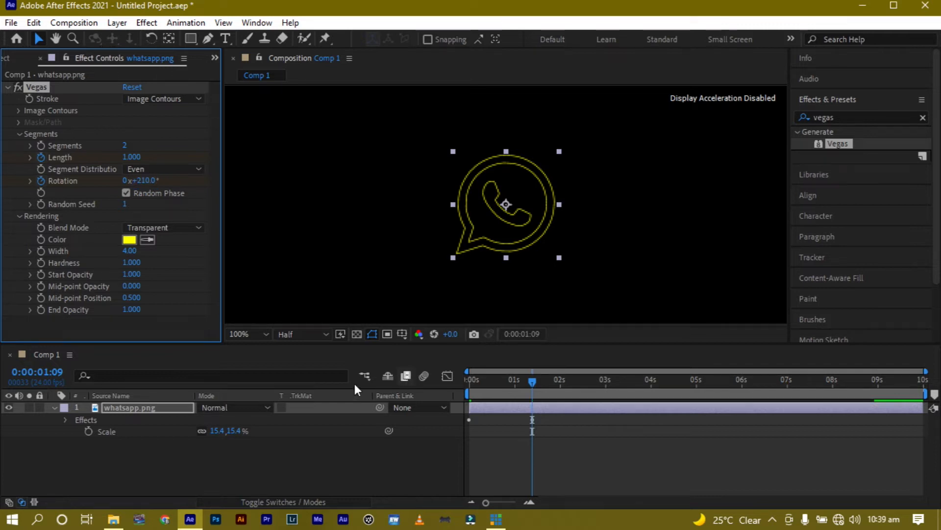
# - Change the Vegas outline color to white
pyautogui.click(132, 237)
pyautogui.write('FFFFFF')
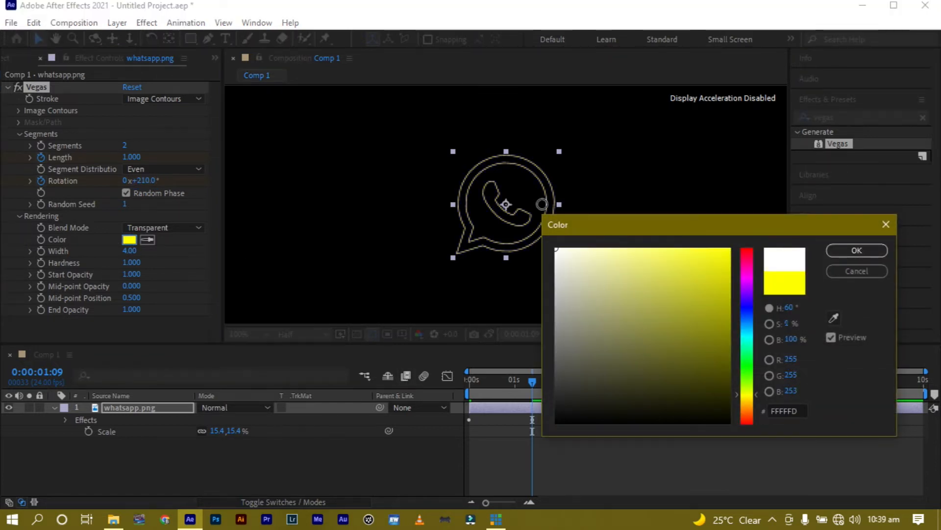
pyautogui.click(858, 256)
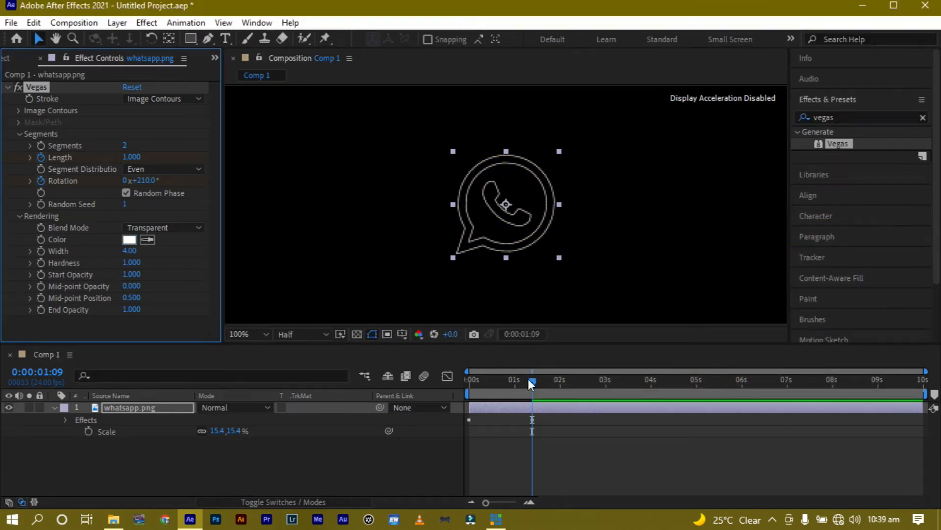
# - Play back the logo outline animation from the start of the composition
pyautogui.moveTo(496, 376); pyautogui.dragTo(462, 382)
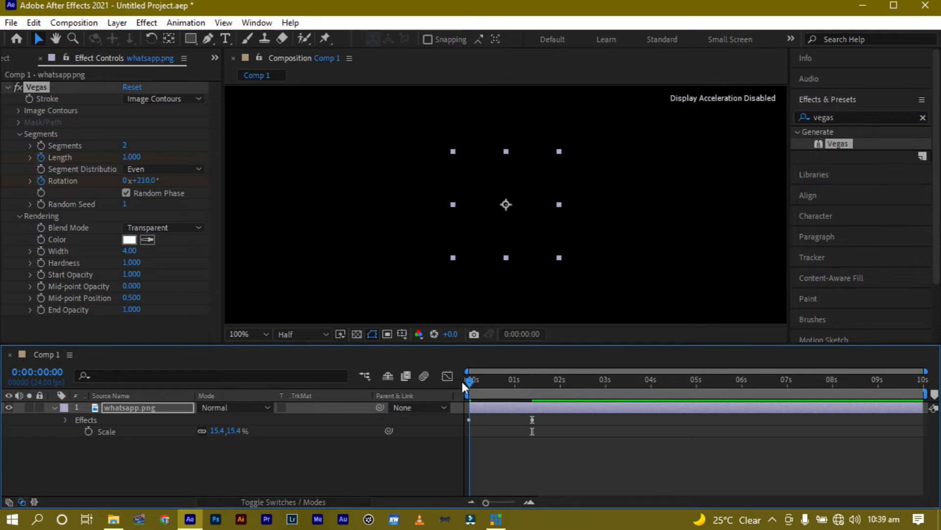
pyautogui.press('space')
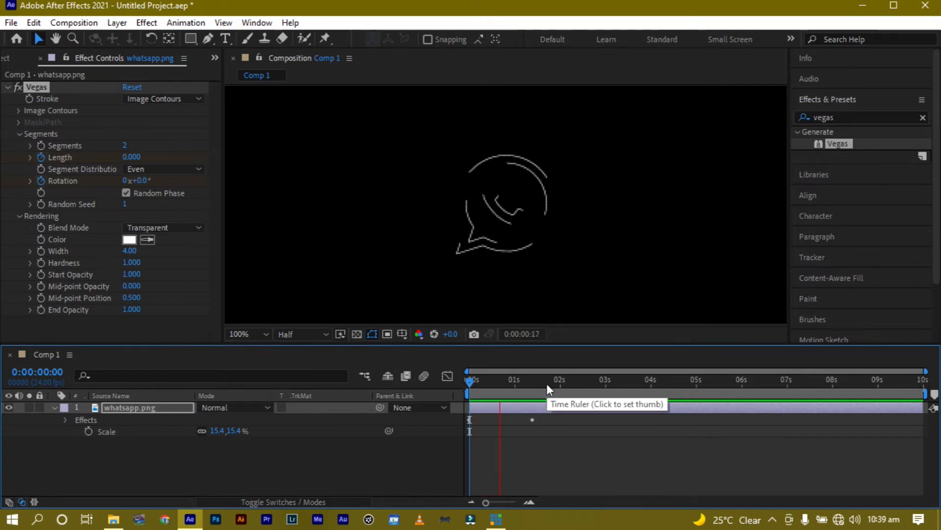
pyautogui.press('space')
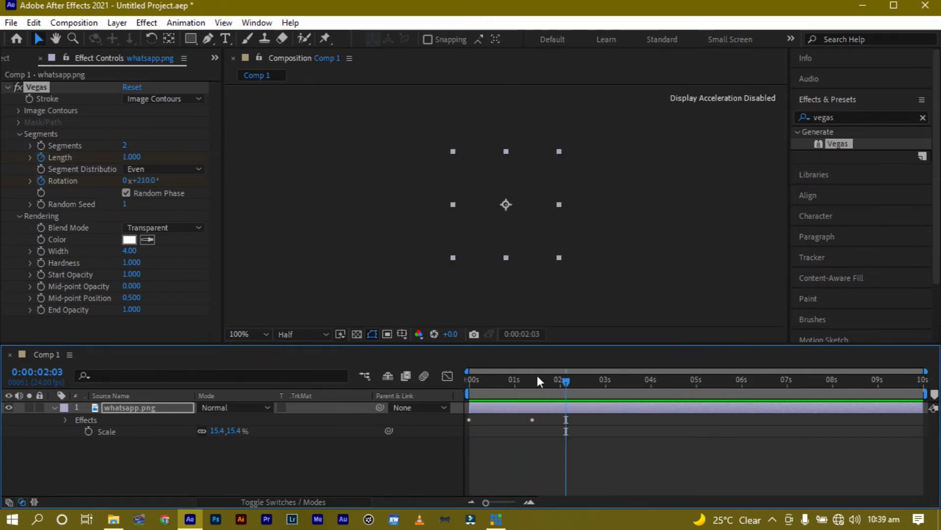
pyautogui.click(493, 381)
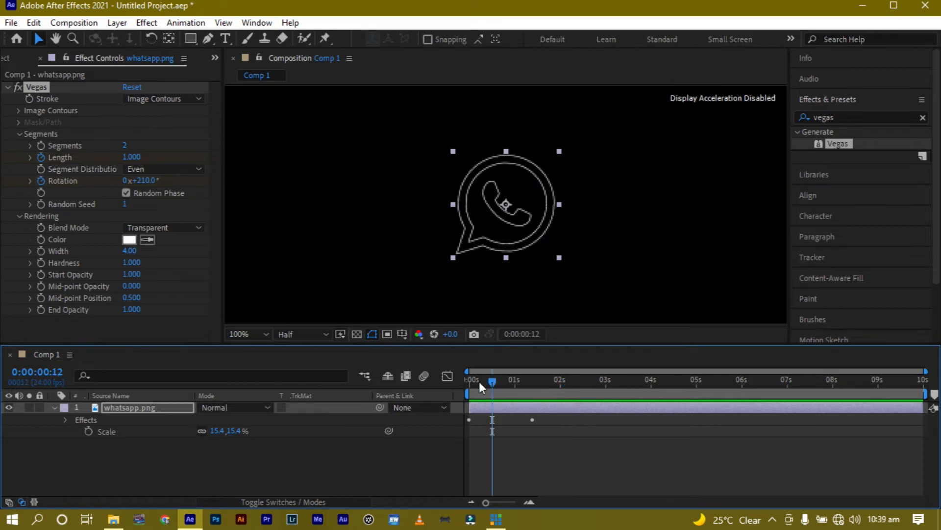
pyautogui.click(470, 380)
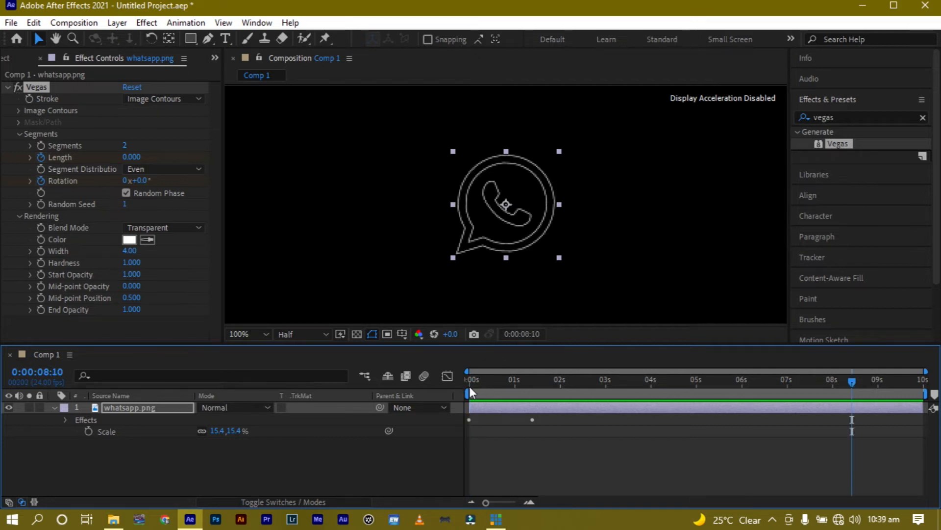
# - Draw a circular mask with the Ellipse tool on the logo layer and position it around the phone handset only
pyautogui.moveTo(472, 381); pyautogui.dragTo(554, 393)
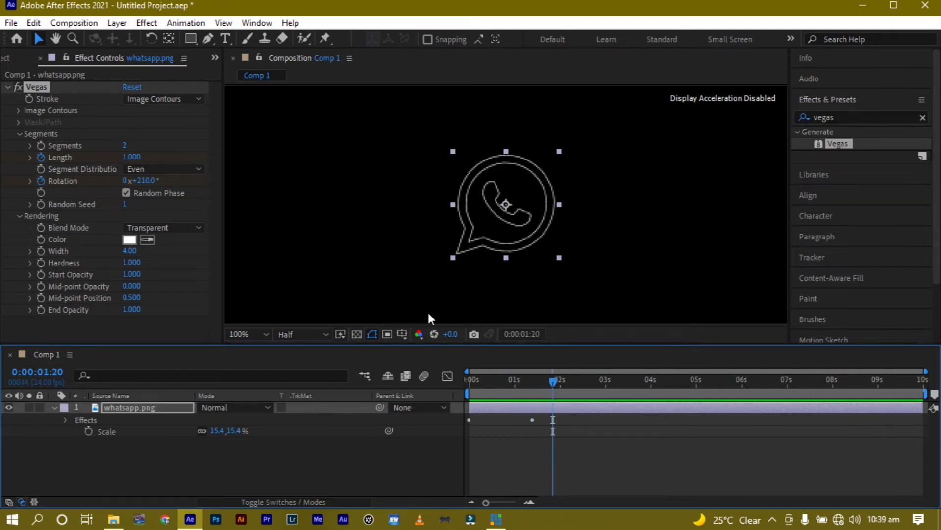
pyautogui.click(192, 39)
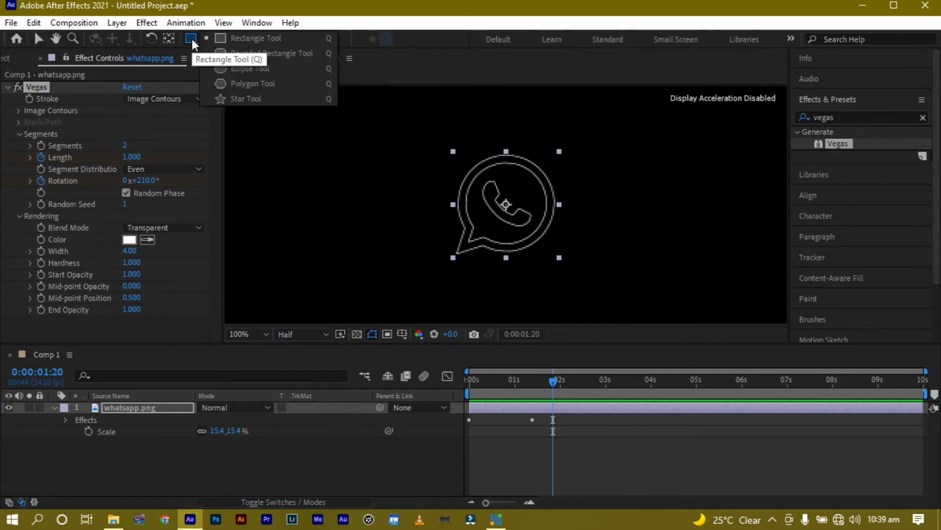
pyautogui.click(234, 71)
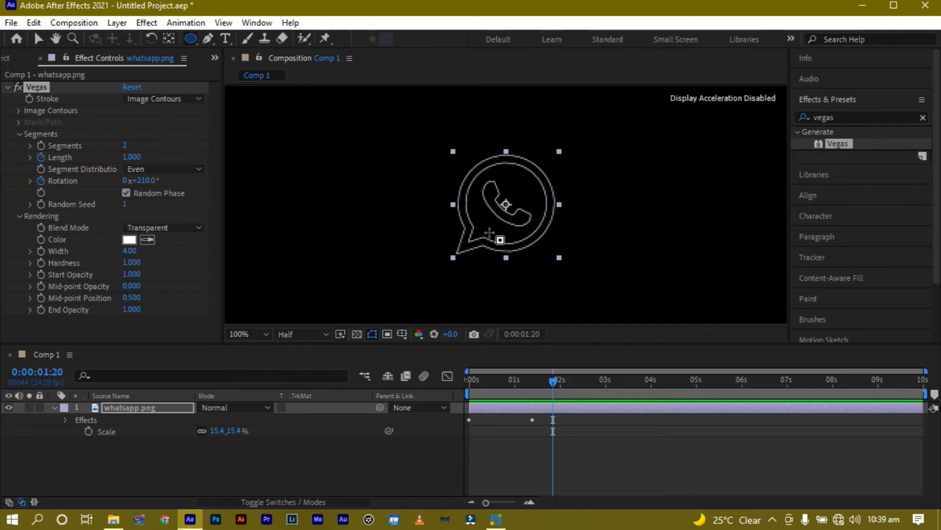
pyautogui.moveTo(484, 230); pyautogui.dragTo(481, 228)
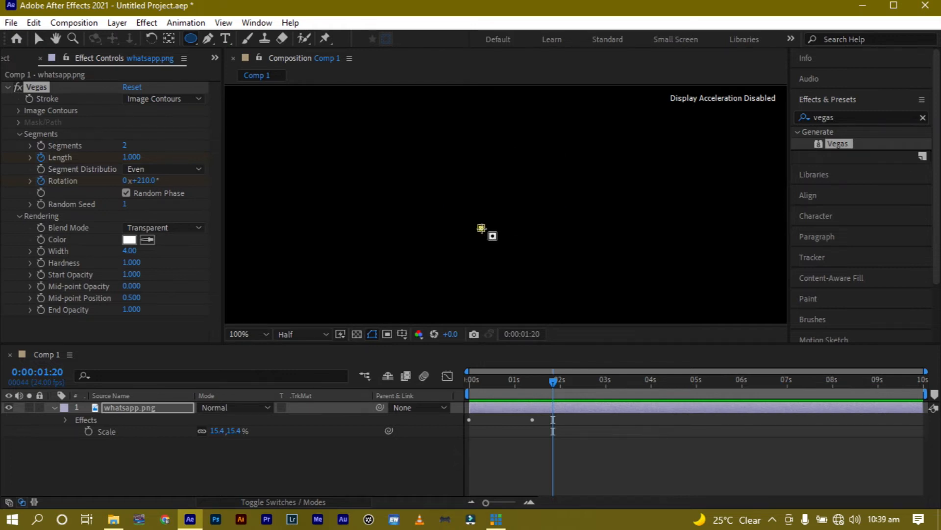
pyautogui.moveTo(482, 228); pyautogui.dragTo(542, 165)
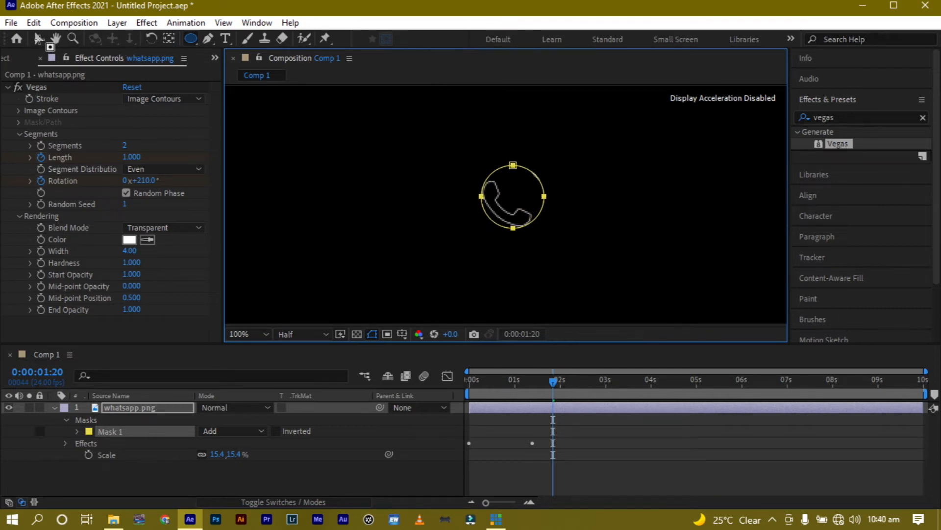
pyautogui.click(39, 38)
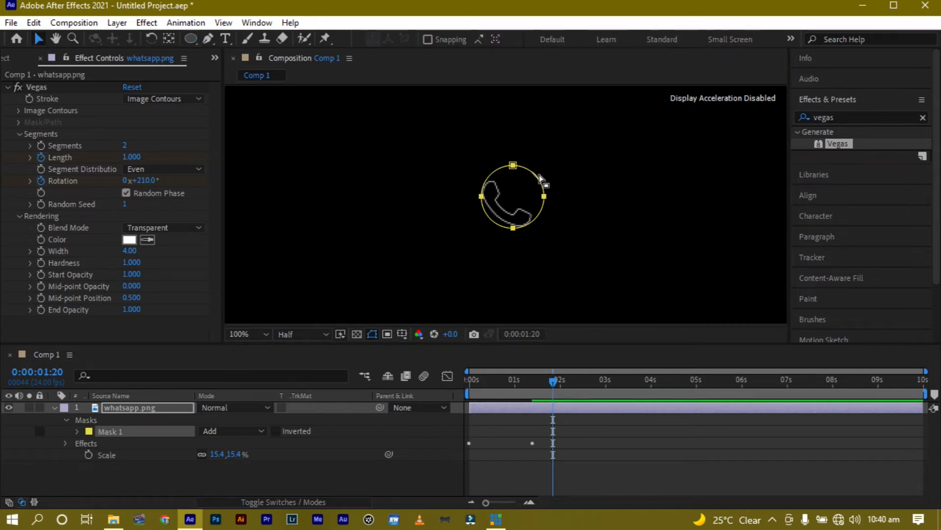
pyautogui.moveTo(538, 174); pyautogui.dragTo(531, 182)
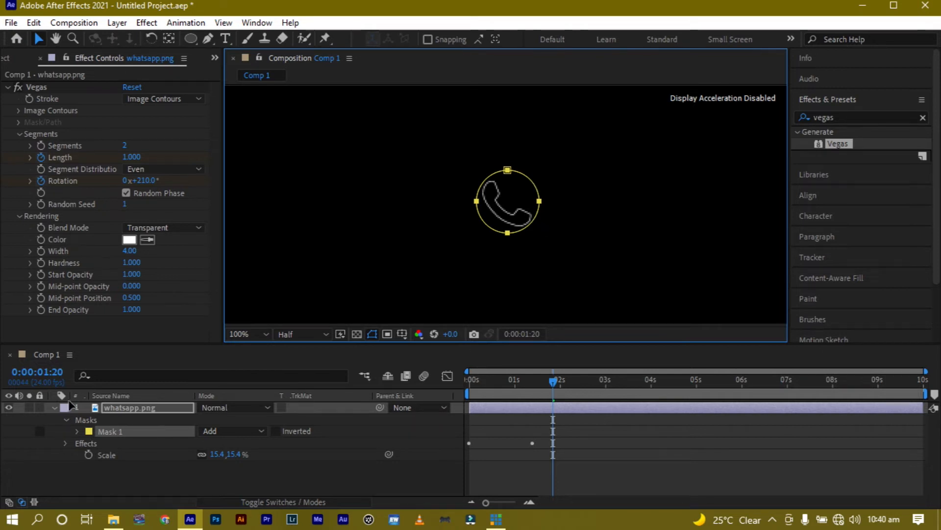
# - Duplicate the masked whatsapp.png layer and invert Mask 1 on the lower copy
pyautogui.click(54, 408)
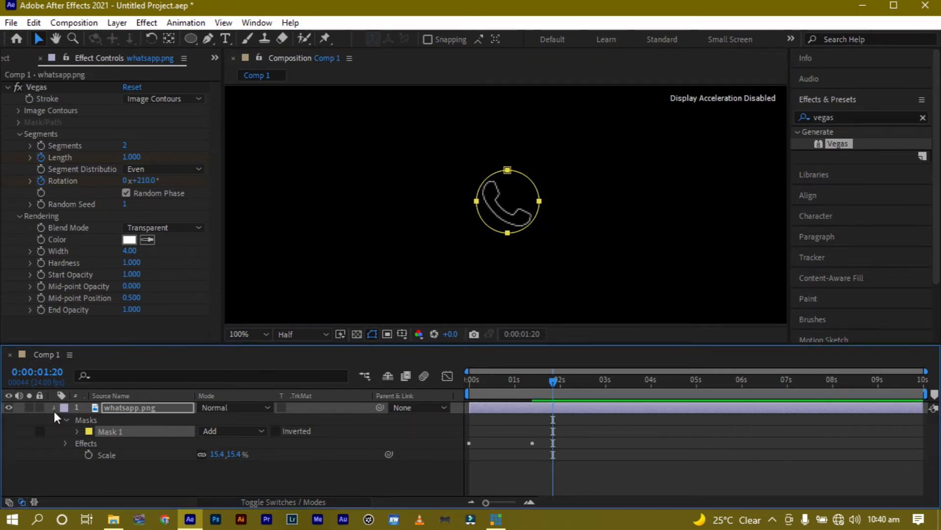
pyautogui.click(143, 406)
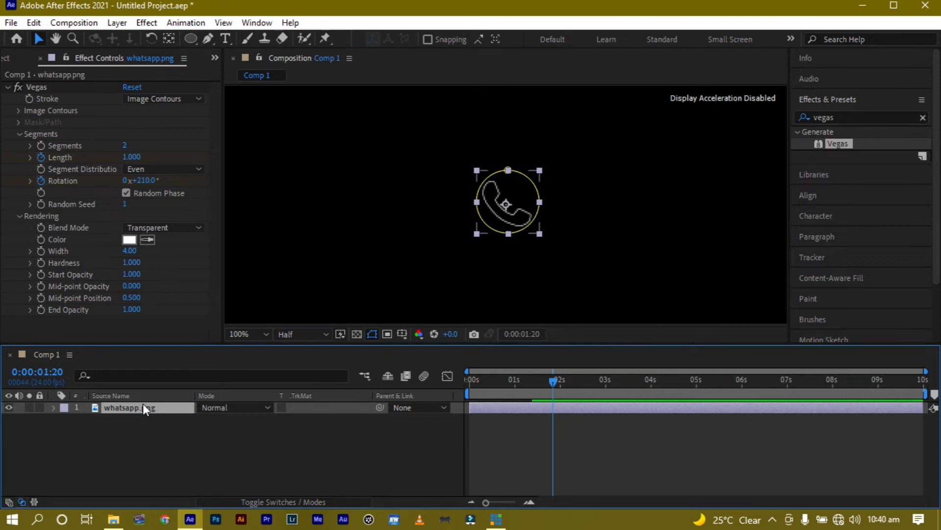
pyautogui.hotkey('ctrl', 'd')
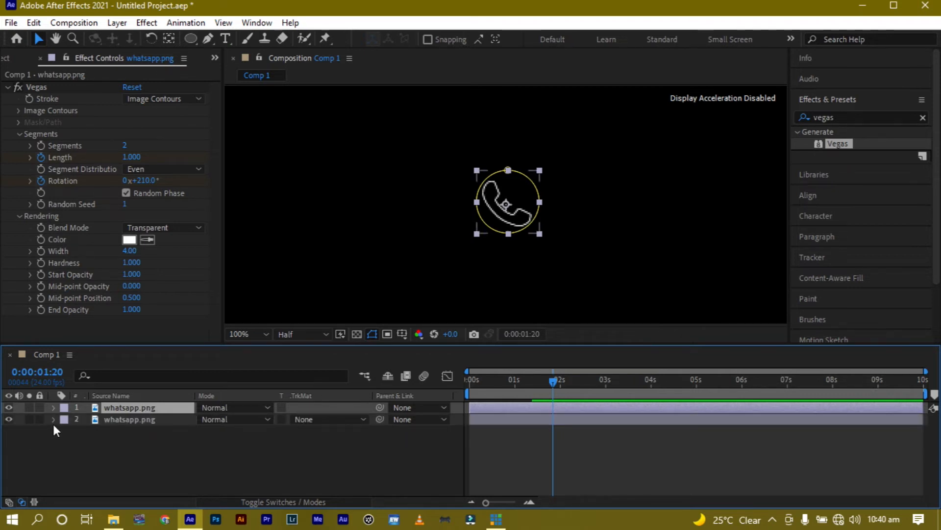
pyautogui.click(52, 417)
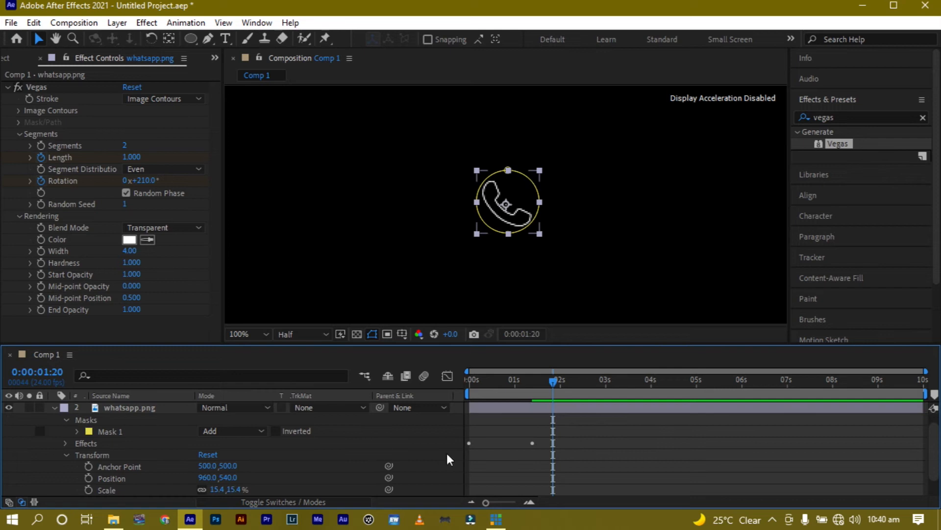
pyautogui.click(277, 430)
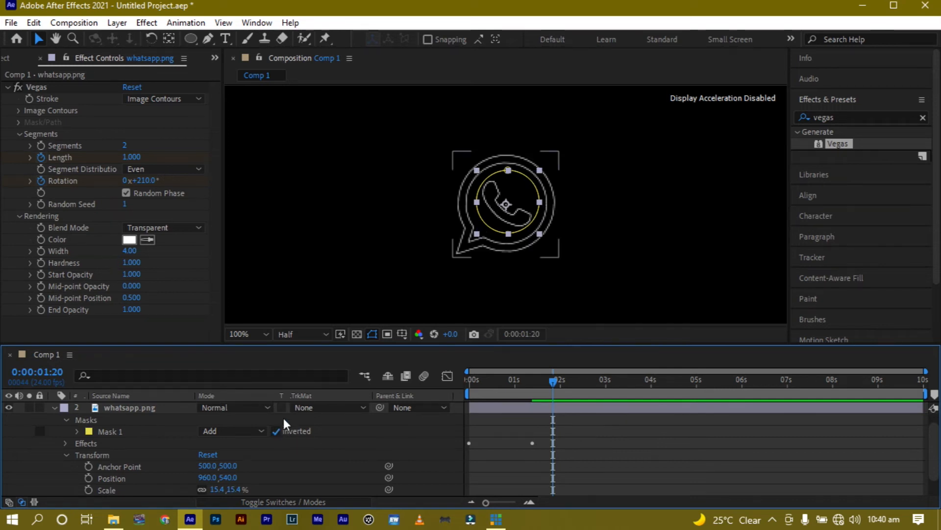
pyautogui.click(54, 407)
# - Move the ending Length and Rotation keyframes of the lower whatsapp.png layer to about 0:00:02:00
pyautogui.click(507, 419)
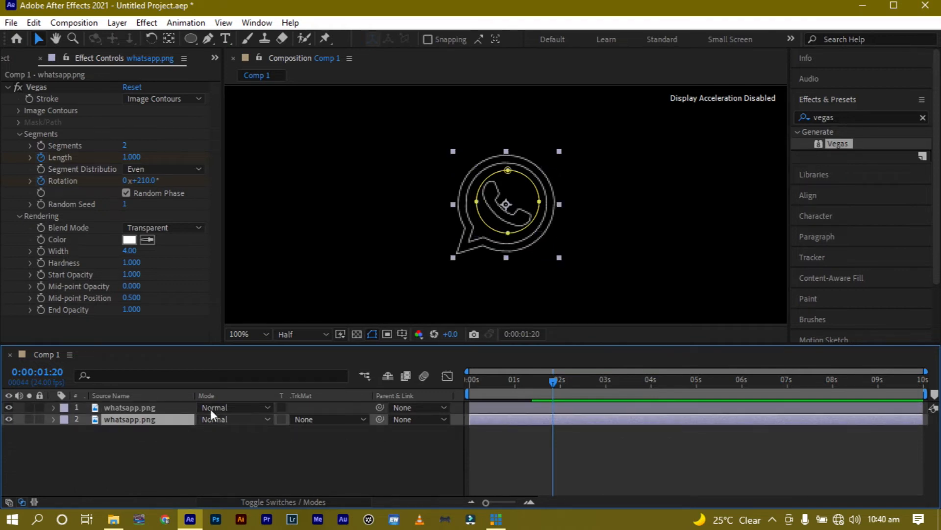
pyautogui.press('u')
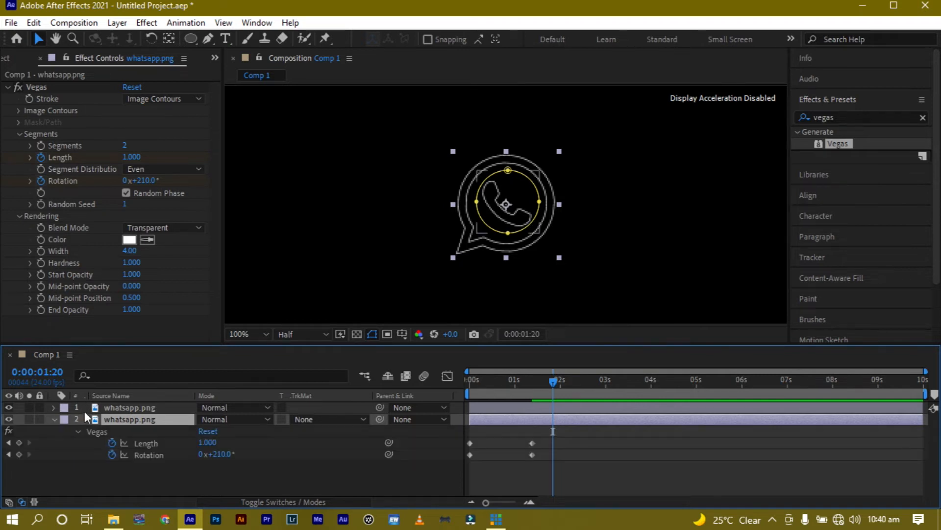
pyautogui.moveTo(557, 381); pyautogui.dragTo(561, 383)
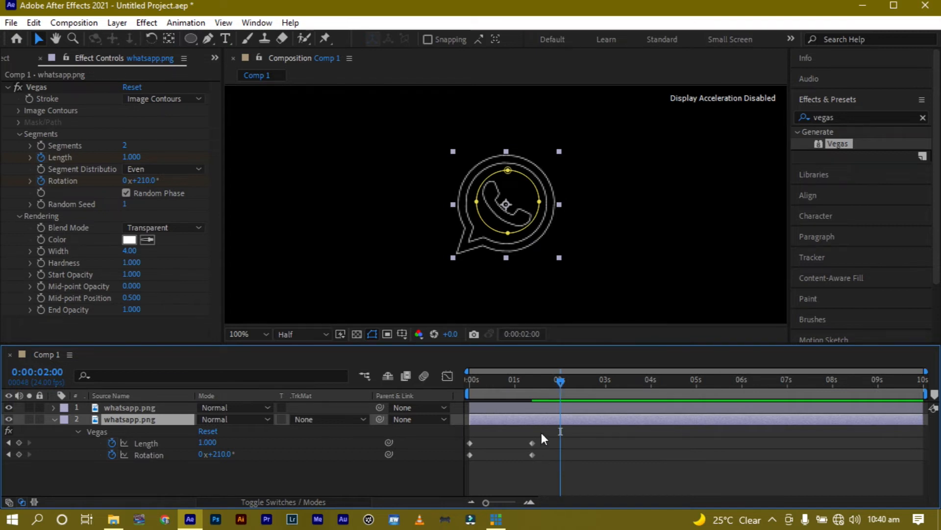
pyautogui.moveTo(542, 434); pyautogui.dragTo(526, 476)
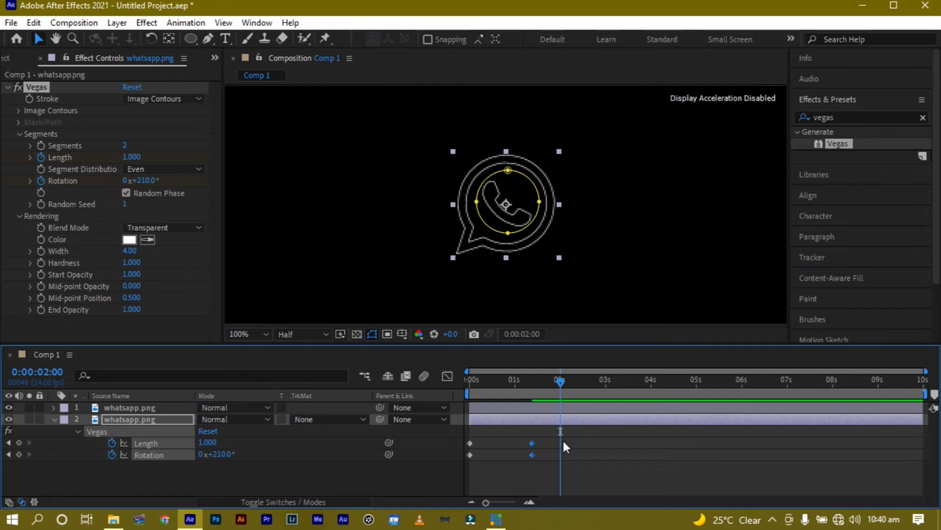
pyautogui.moveTo(564, 441); pyautogui.dragTo(560, 442)
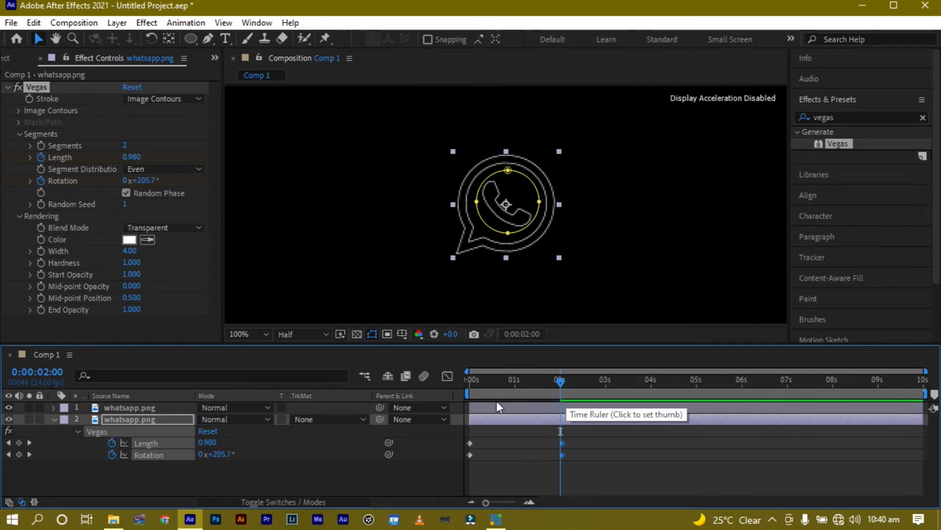
# - Apply Easy Ease to all Vegas Length and Rotation keyframes on both whatsapp.png layers
pyautogui.click(129, 407)
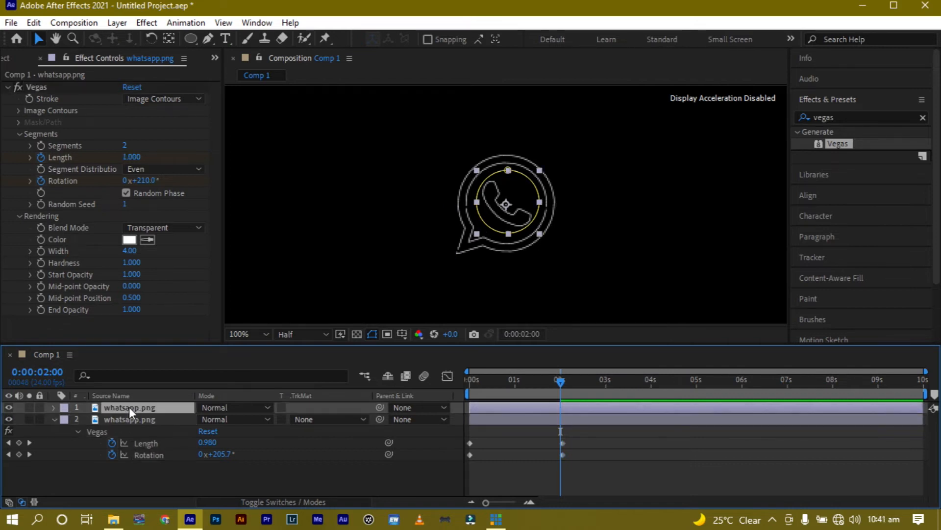
pyautogui.click(54, 407)
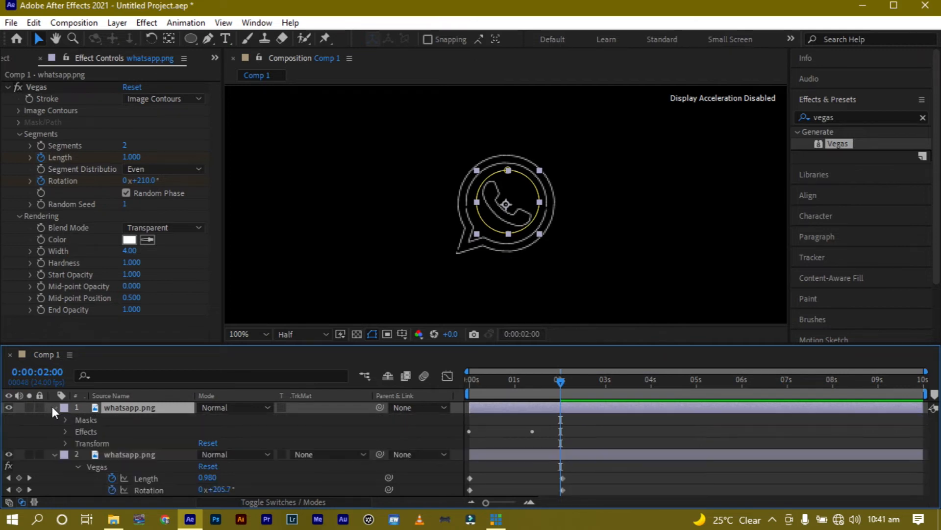
pyautogui.press('u')
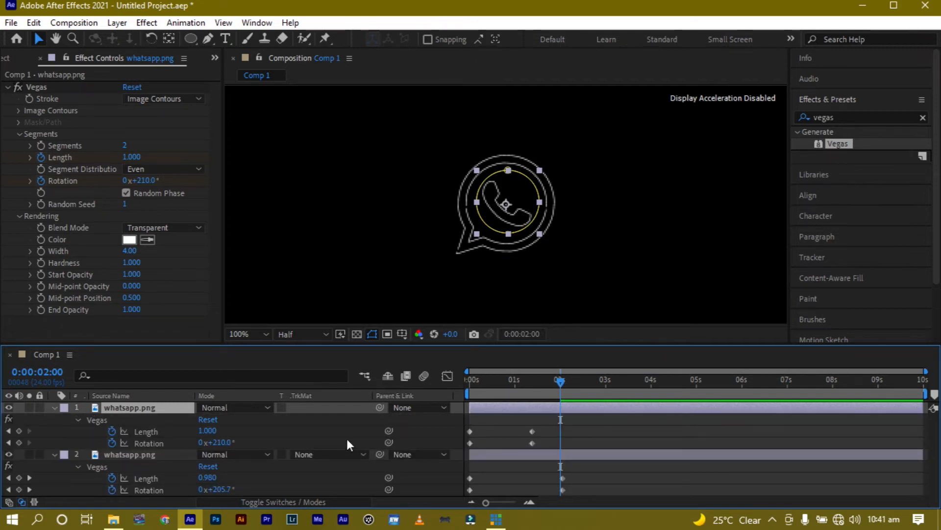
pyautogui.moveTo(669, 427); pyautogui.dragTo(437, 525)
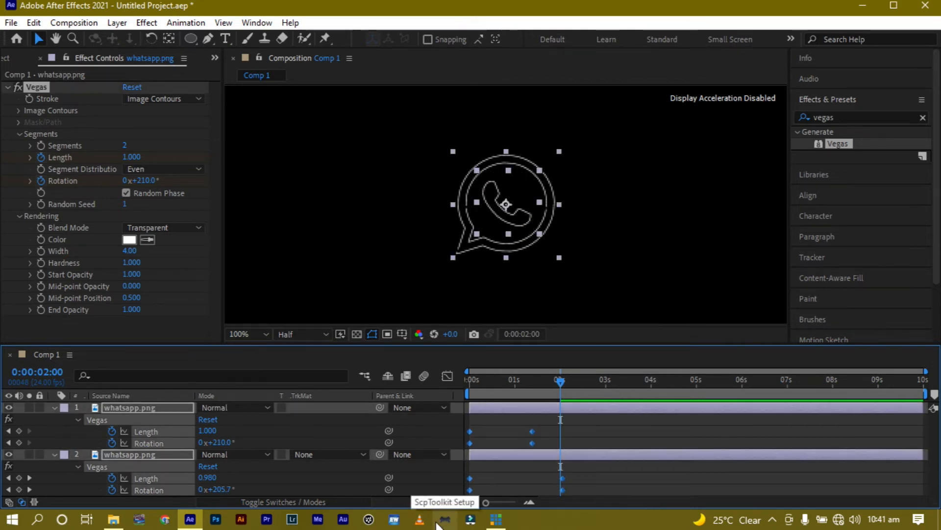
pyautogui.press('F9')
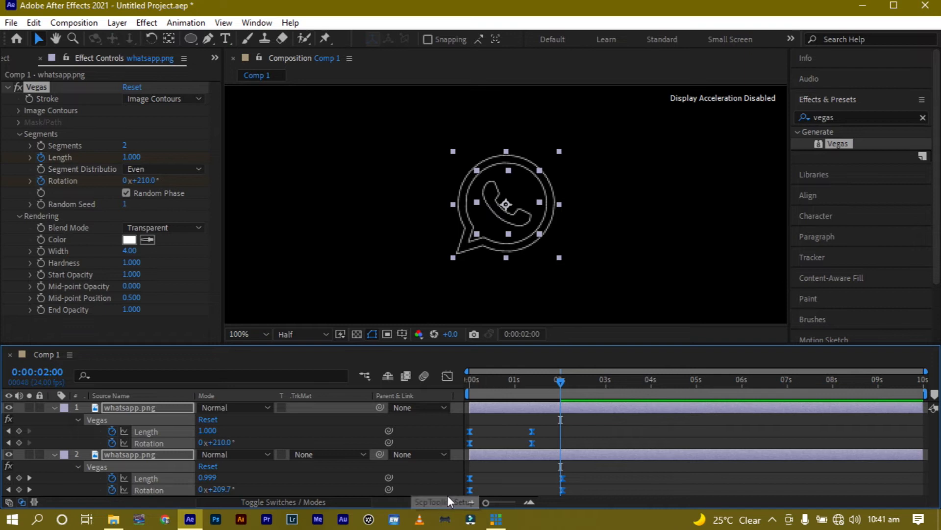
# - Play back the eased outline animation from the start of the composition
pyautogui.click(475, 382)
pyautogui.press('space')
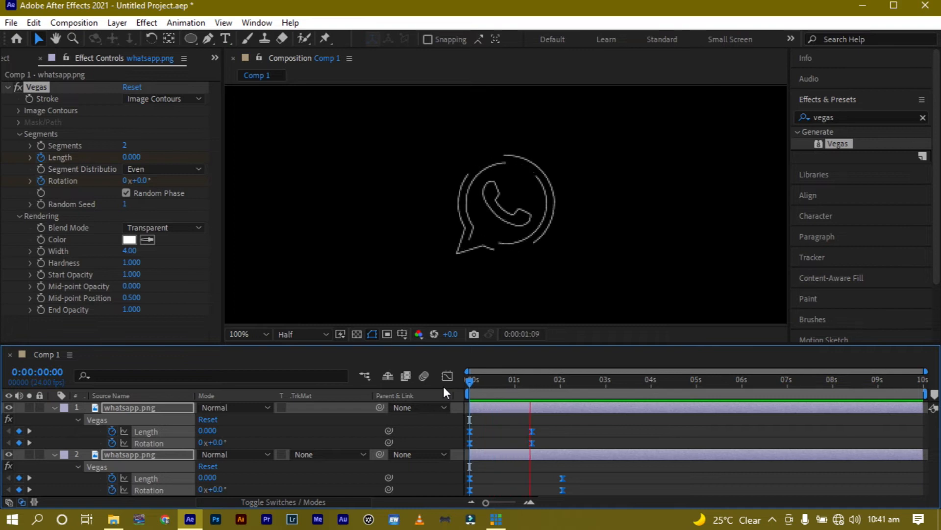
pyautogui.press('space')
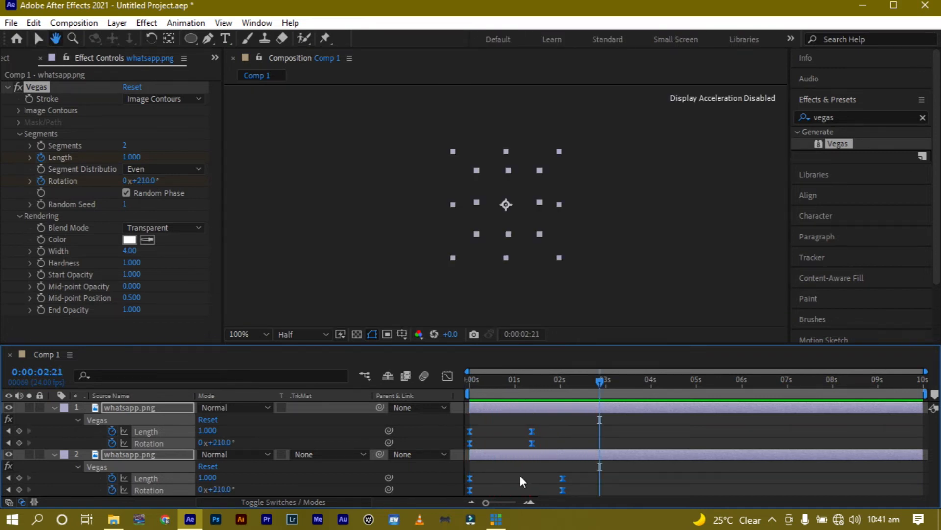
# - Shift the lower whatsapp.png layer slightly later in time and preview the staggered animation from the start
pyautogui.click(521, 473)
pyautogui.moveTo(478, 455); pyautogui.dragTo(493, 455)
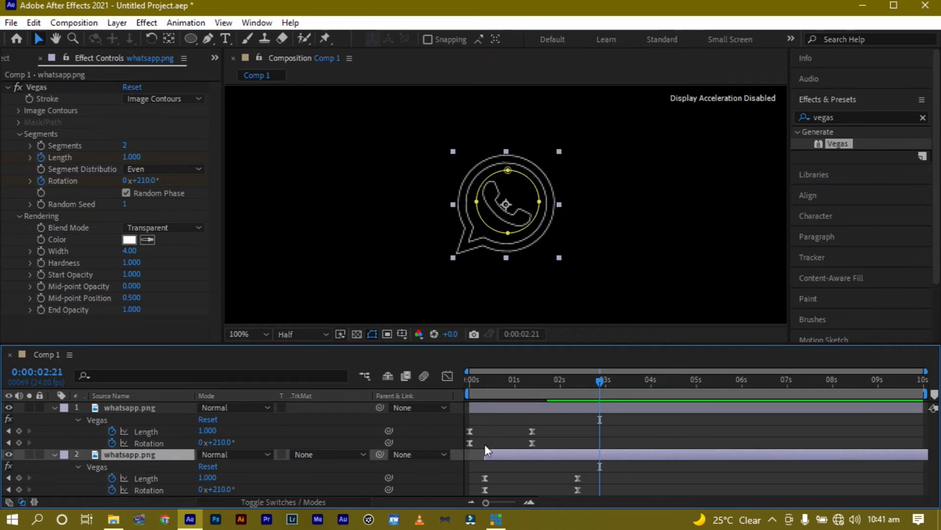
pyautogui.click(469, 382)
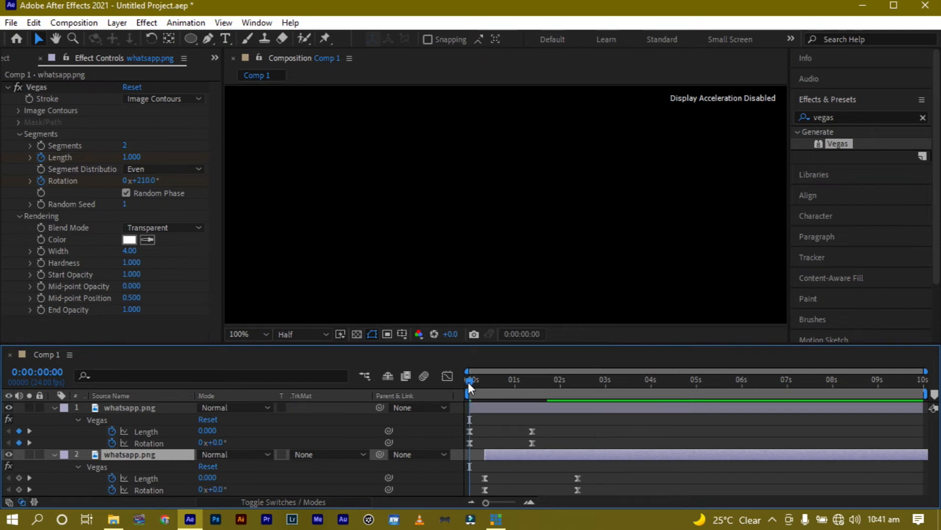
pyautogui.press('space')
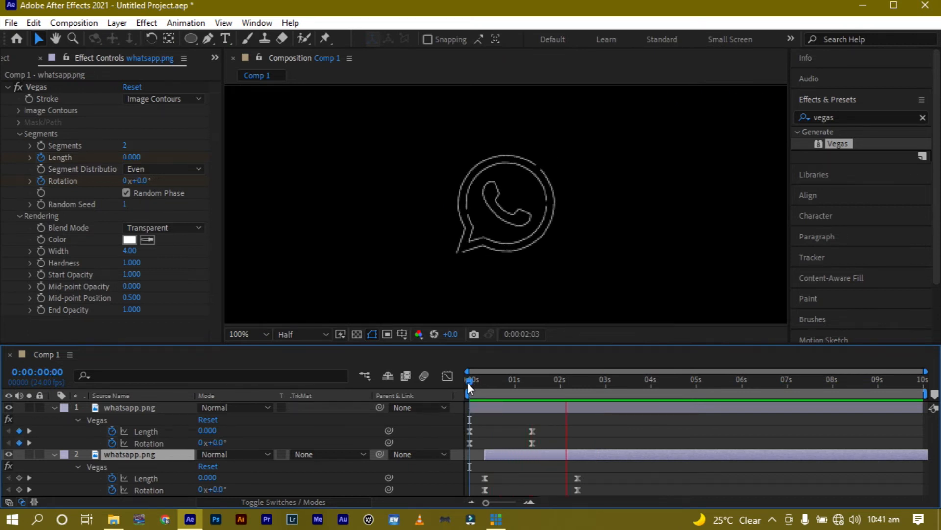
pyautogui.press('space')
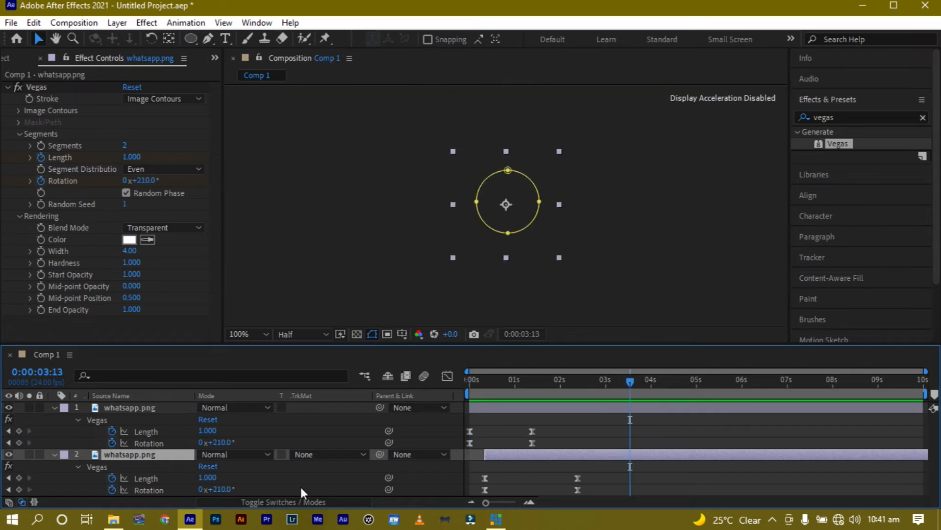
# - Pre-compose both whatsapp.png layers together, moving all attributes into the new composition
pyautogui.keyDown('shift'); pyautogui.click(153, 407); pyautogui.keyUp('shift')
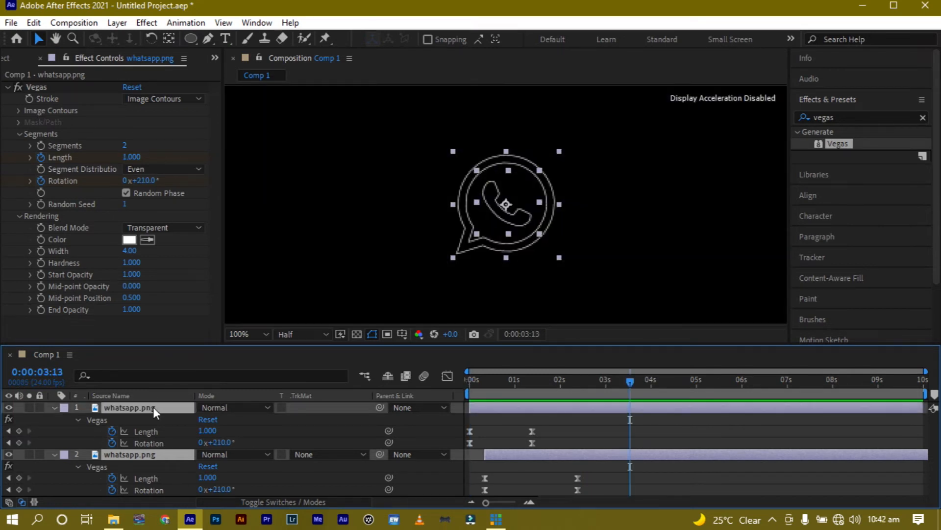
pyautogui.rightClick(153, 407)
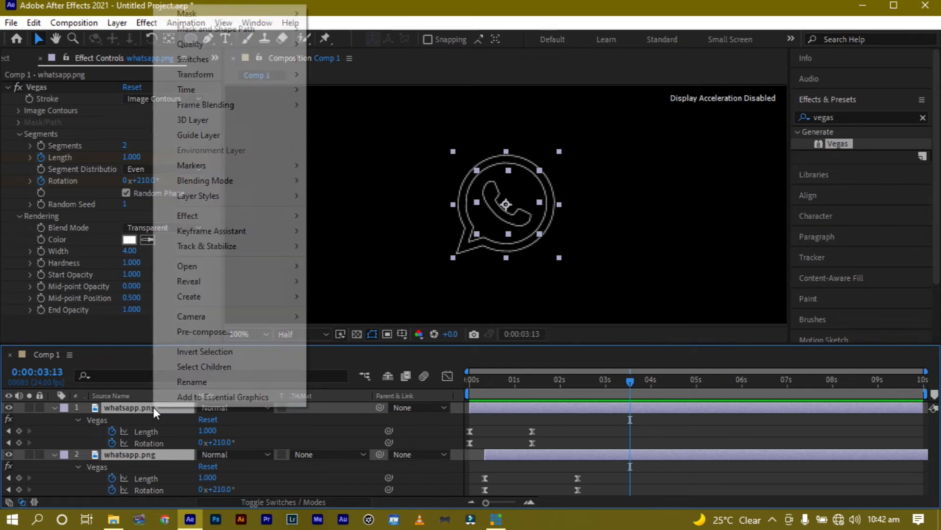
pyautogui.click(237, 331)
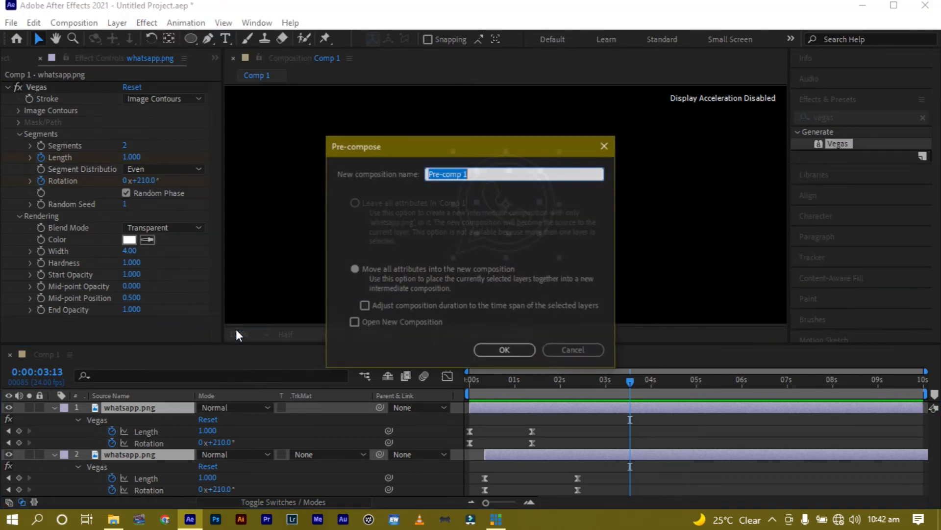
pyautogui.click(495, 350)
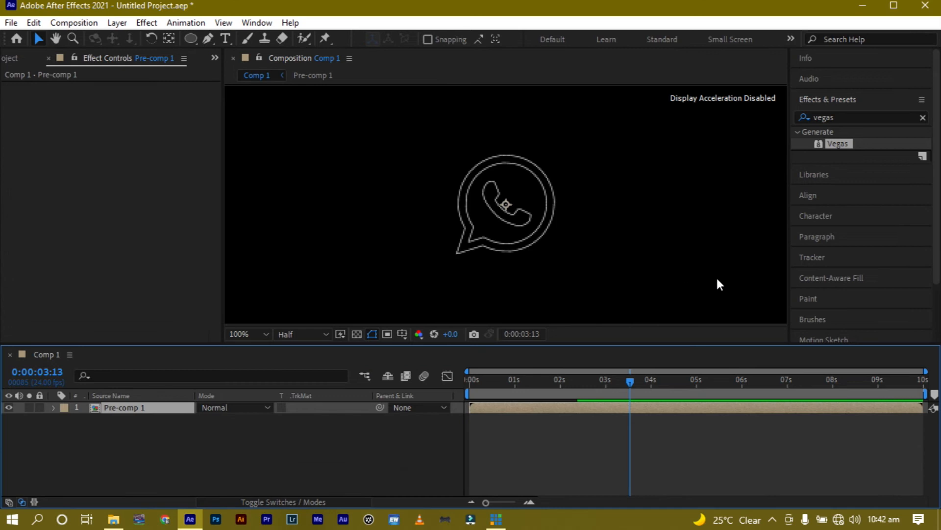
# - Apply the CC Radial Fast Blur effect to the Pre-comp 1 layer and set its Zoom to Brightest
pyautogui.click(850, 117)
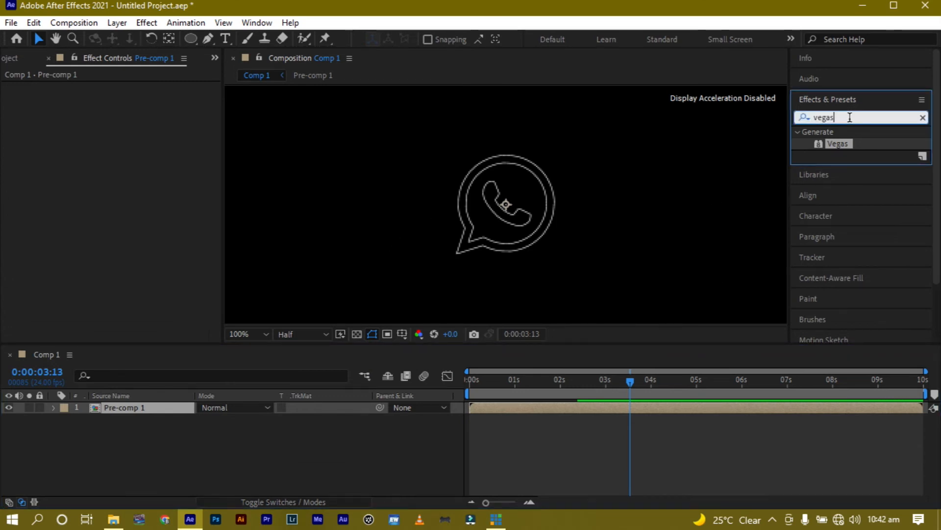
pyautogui.press('BackSpace')
pyautogui.press('BackSpace')
pyautogui.press('BackSpace')
pyautogui.press('BackSpace')
pyautogui.press('BackSpace')
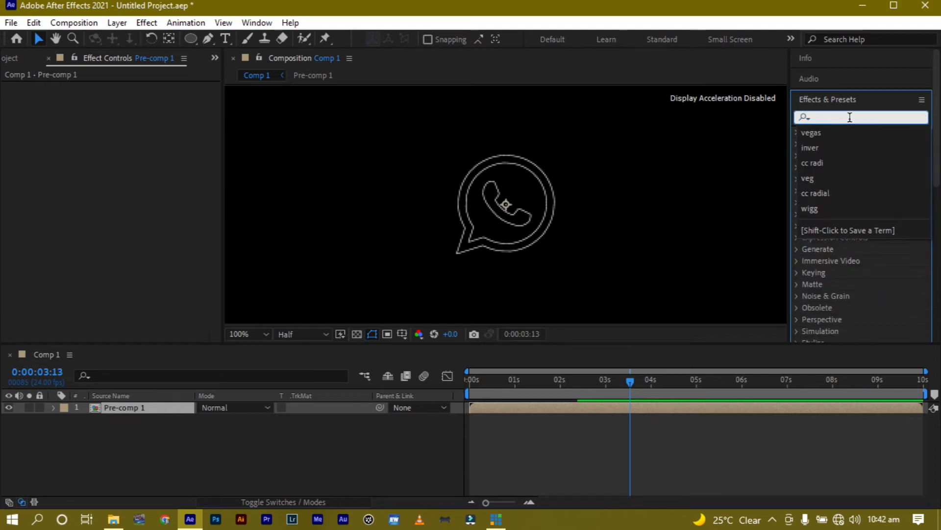
pyautogui.write('cc')
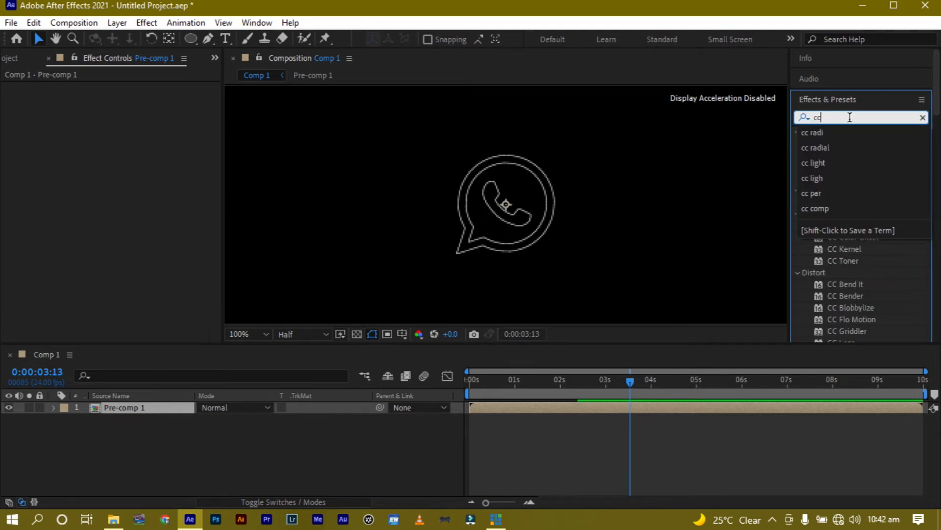
pyautogui.write(' radi')
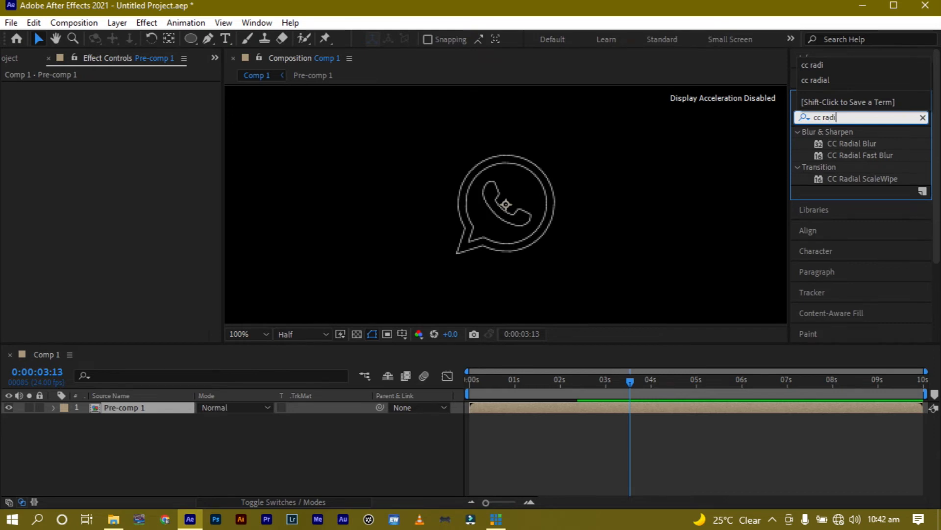
pyautogui.moveTo(872, 154); pyautogui.dragTo(150, 407)
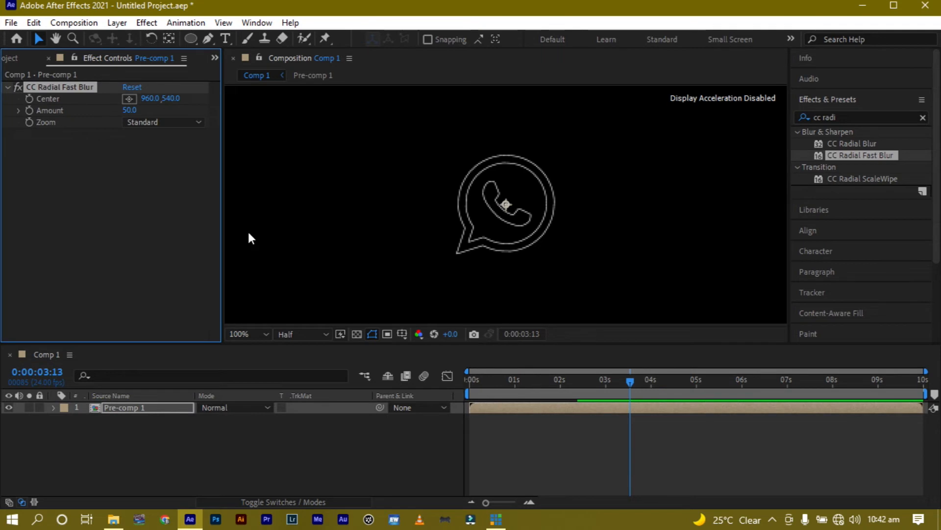
pyautogui.click(174, 123)
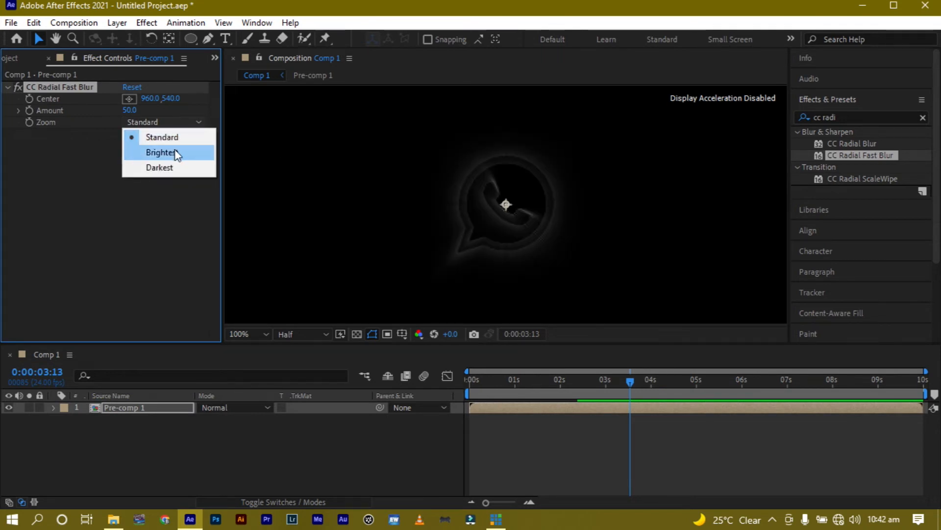
pyautogui.click(162, 152)
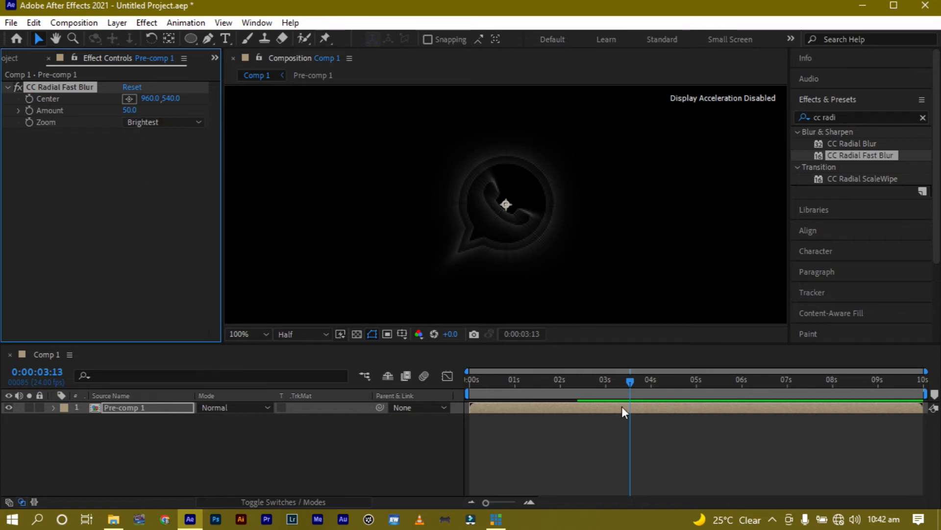
# - Keyframe the blur's Center at 0:00:00:00, placing it toward the frame's upper right at about 1251, 405
pyautogui.moveTo(476, 378); pyautogui.dragTo(464, 381)
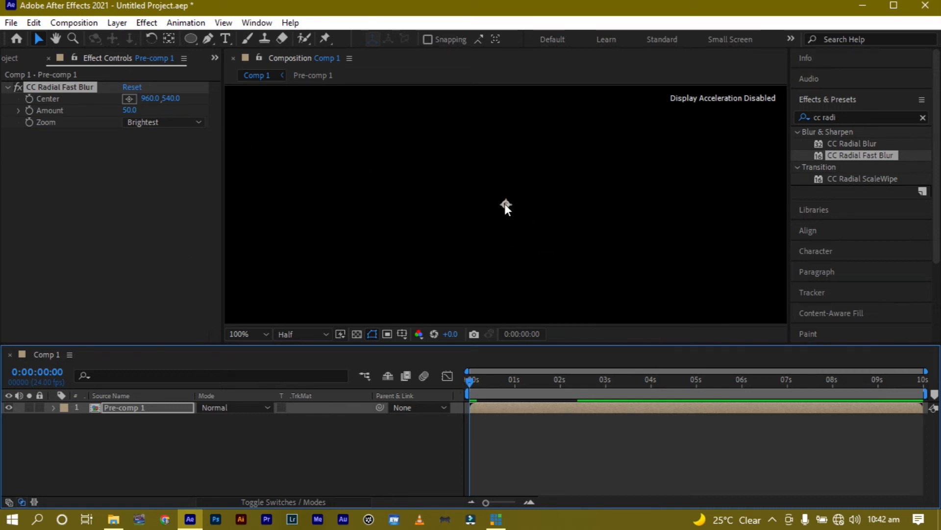
pyautogui.click(31, 96)
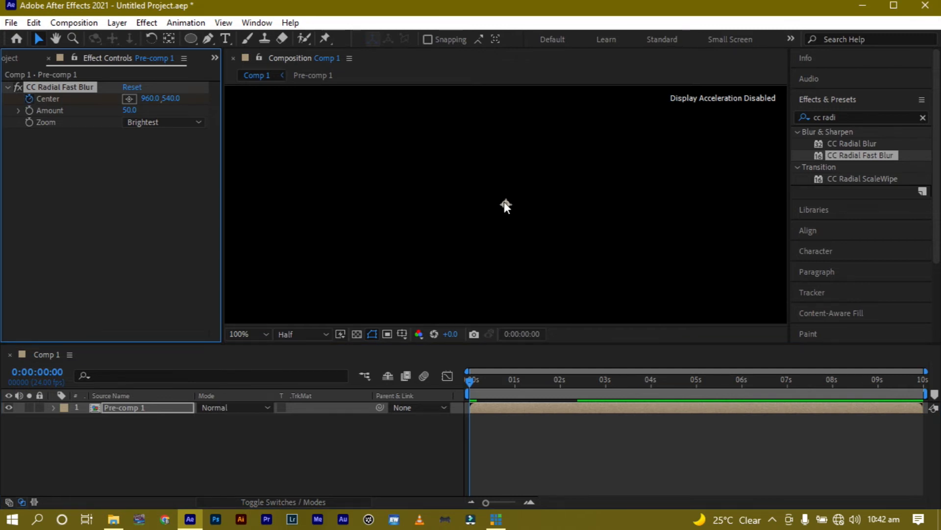
pyautogui.moveTo(506, 204); pyautogui.dragTo(704, 110)
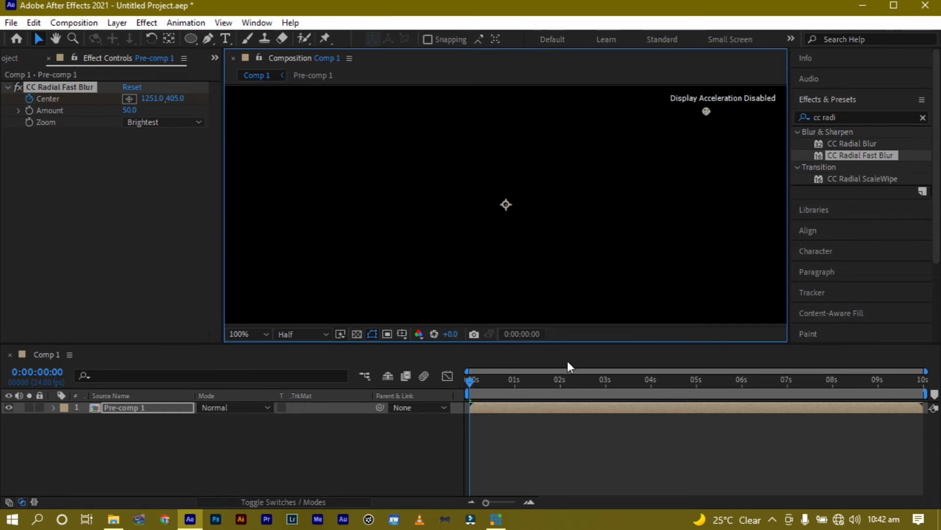
# - At 0:00:03:00, move the blur's Center across to the logo's upper left, at about 614, 396
pyautogui.click(587, 378)
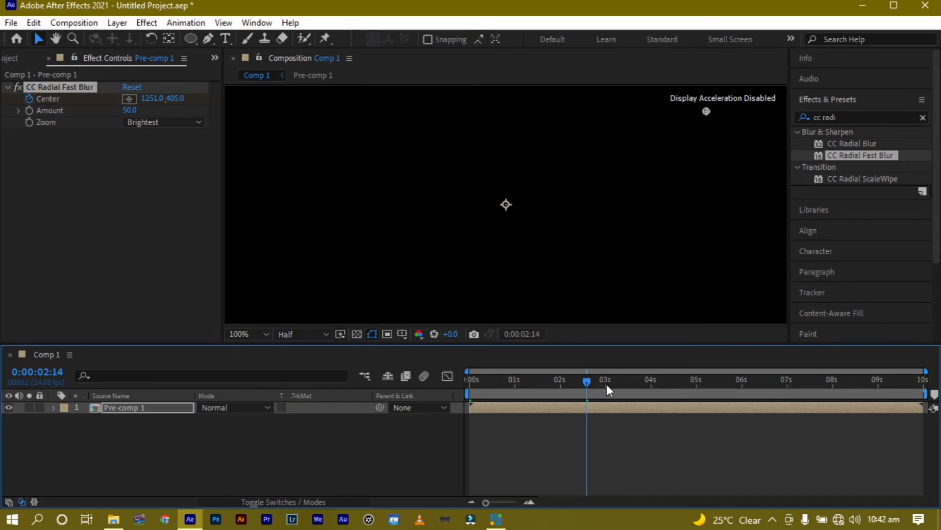
pyautogui.click(607, 384)
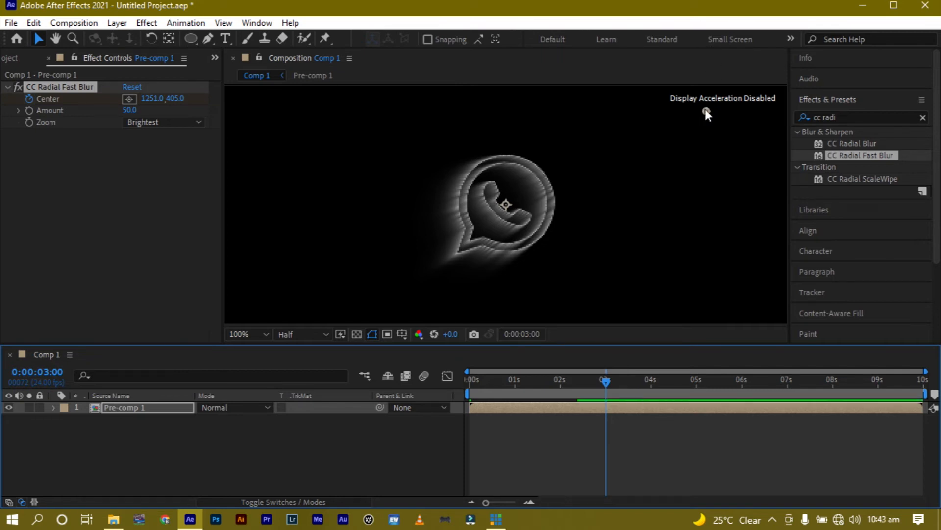
pyautogui.moveTo(705, 111); pyautogui.dragTo(276, 108)
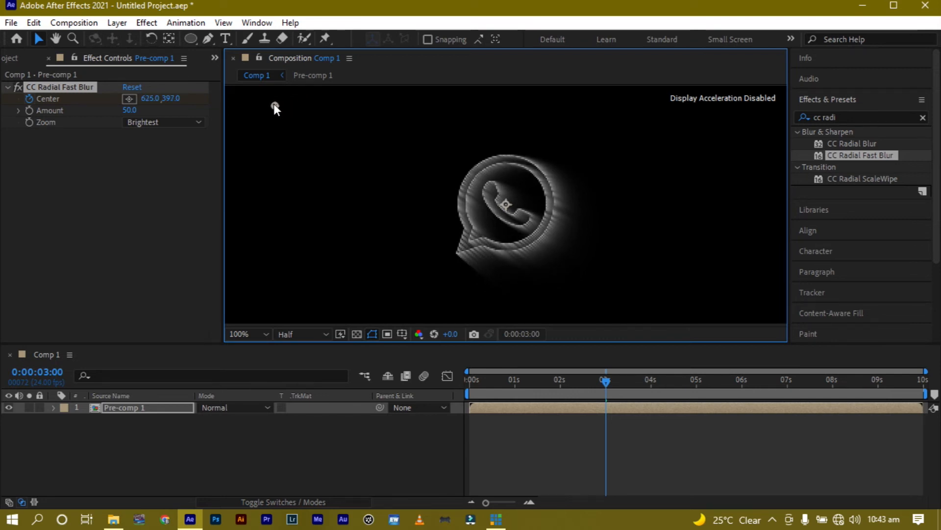
pyautogui.moveTo(274, 104); pyautogui.dragTo(267, 103)
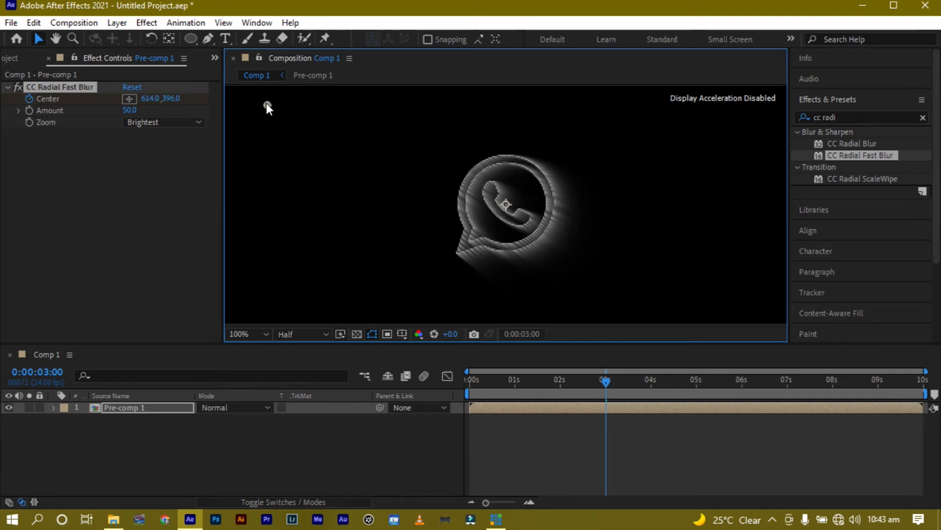
# - Set the CC Radial Fast Blur Amount to 96
pyautogui.click(128, 110)
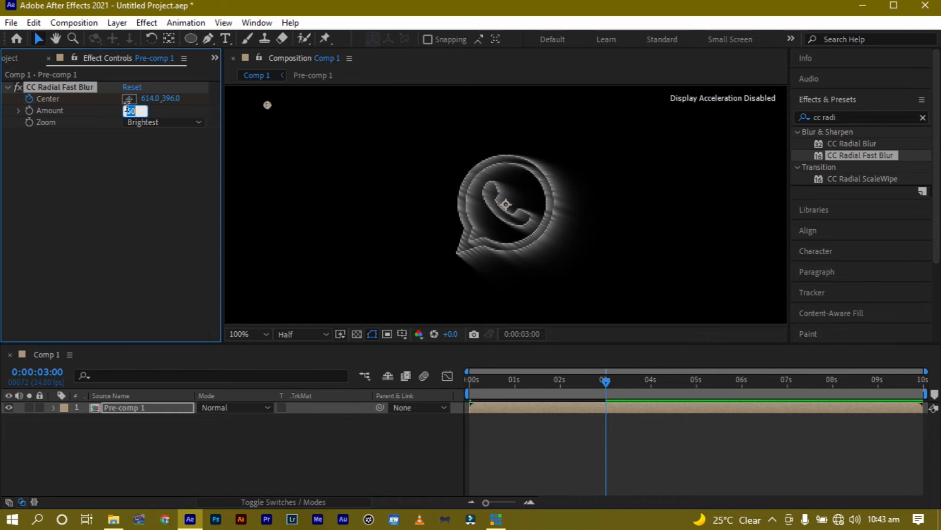
pyautogui.write('96')
pyautogui.press('Return')
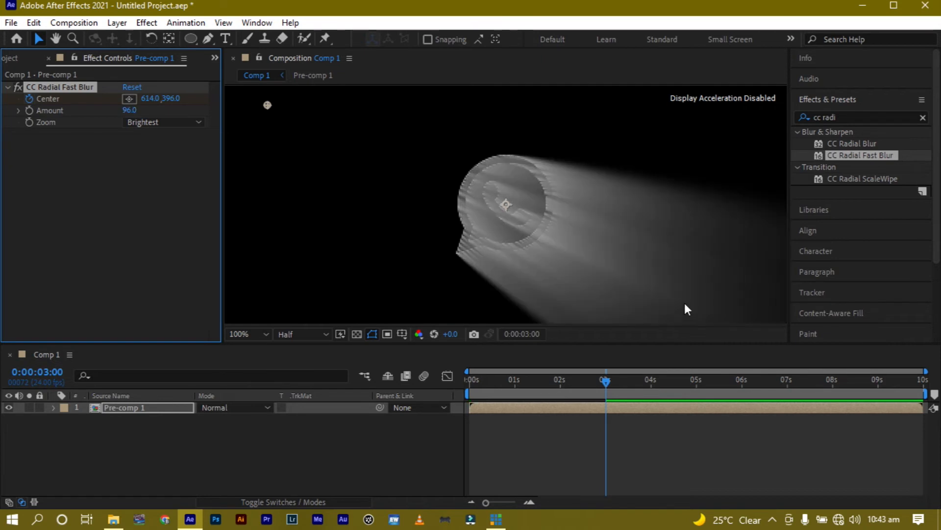
# - Play back the light-ray animation from the start of the composition
pyautogui.moveTo(603, 384); pyautogui.dragTo(399, 363)
pyautogui.press('space')
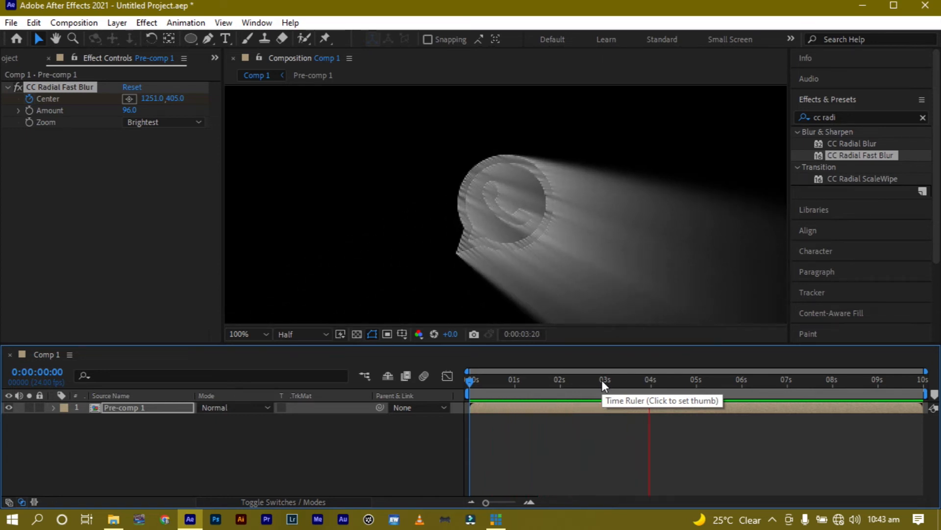
pyautogui.press('space')
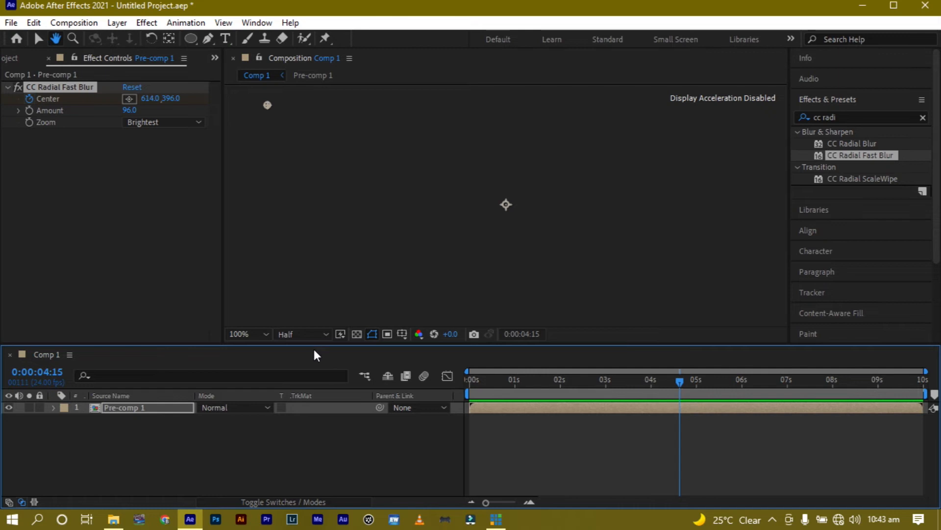
# - Add whatsapp.png from the project to Comp 1 as a layer below Pre-comp 1
pyautogui.click(156, 429)
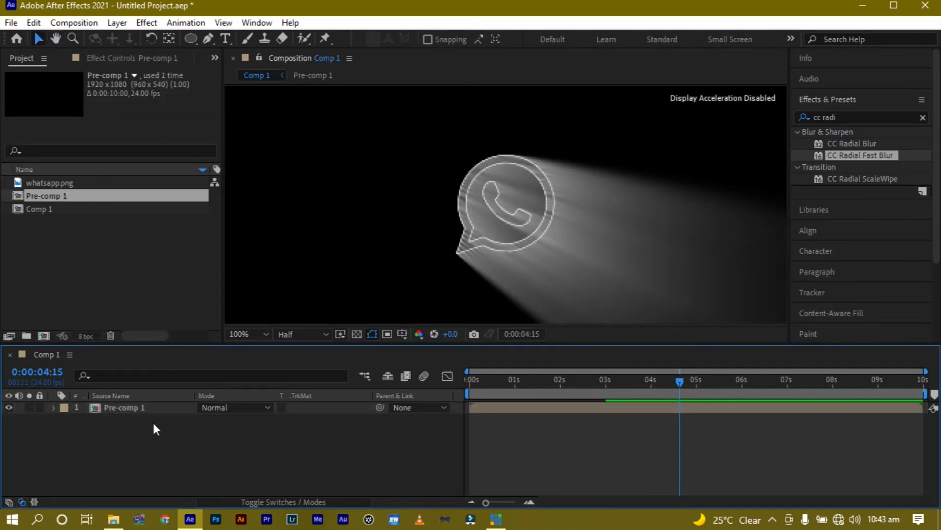
pyautogui.click(60, 181)
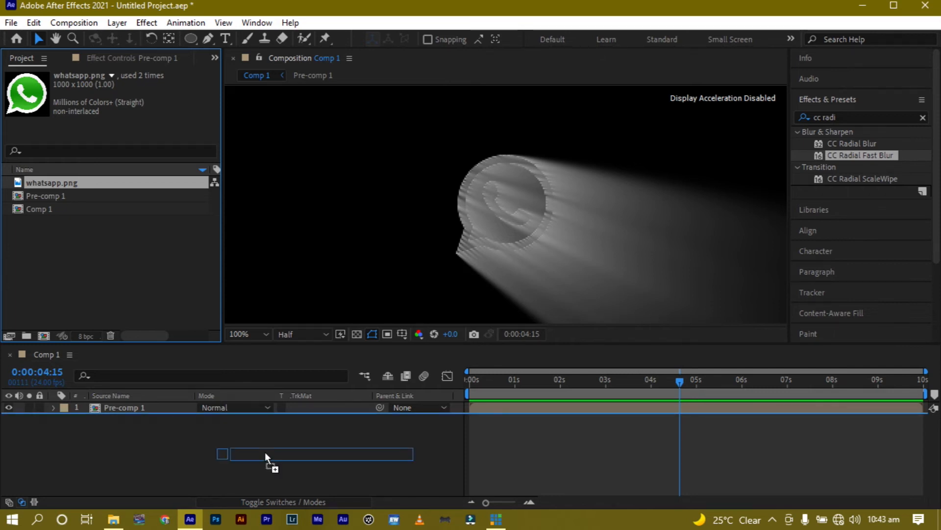
pyautogui.moveTo(266, 453); pyautogui.dragTo(268, 453)
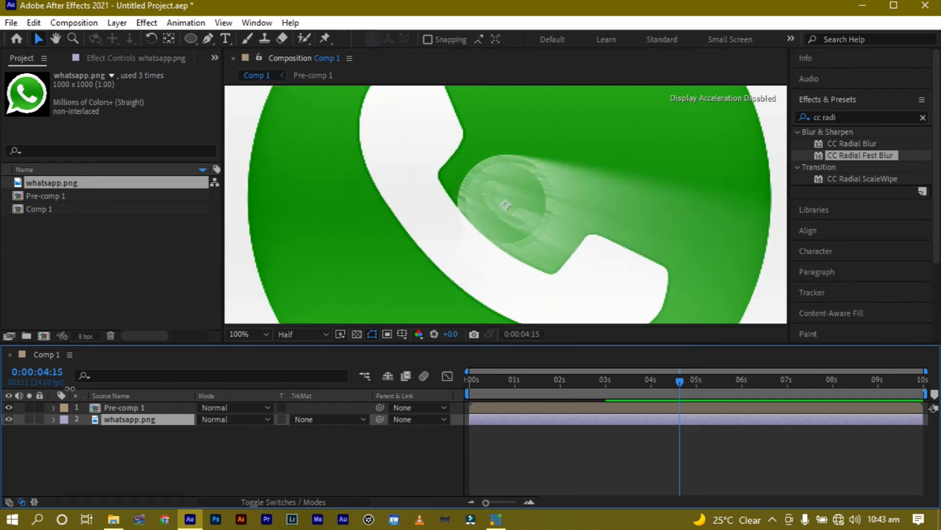
# - Set the Scale of the new whatsapp.png layer to 15.4%
pyautogui.press('t')
pyautogui.press('s')
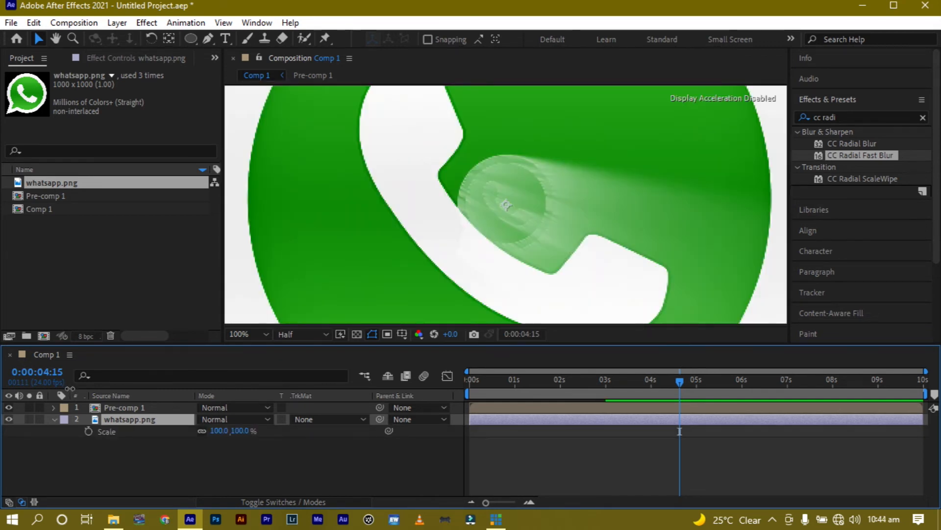
pyautogui.click(217, 431)
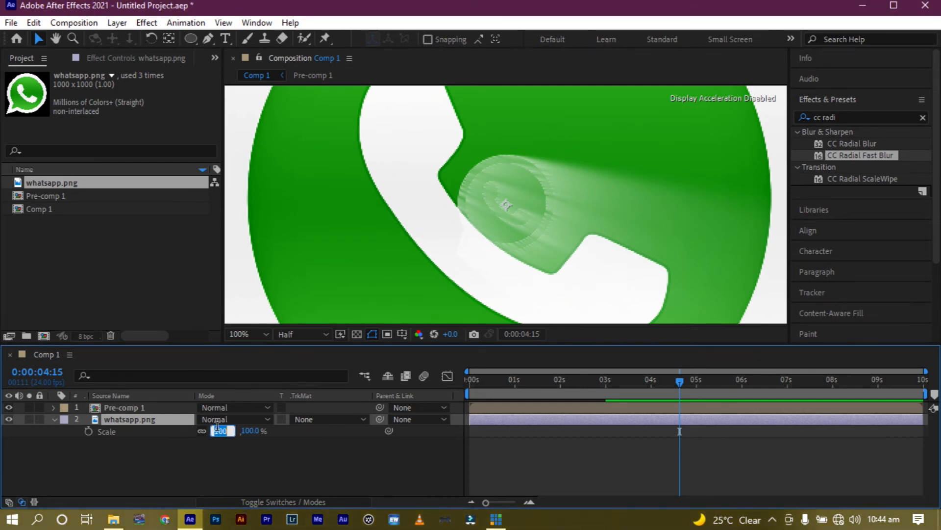
pyautogui.write('15.4')
pyautogui.press('Return')
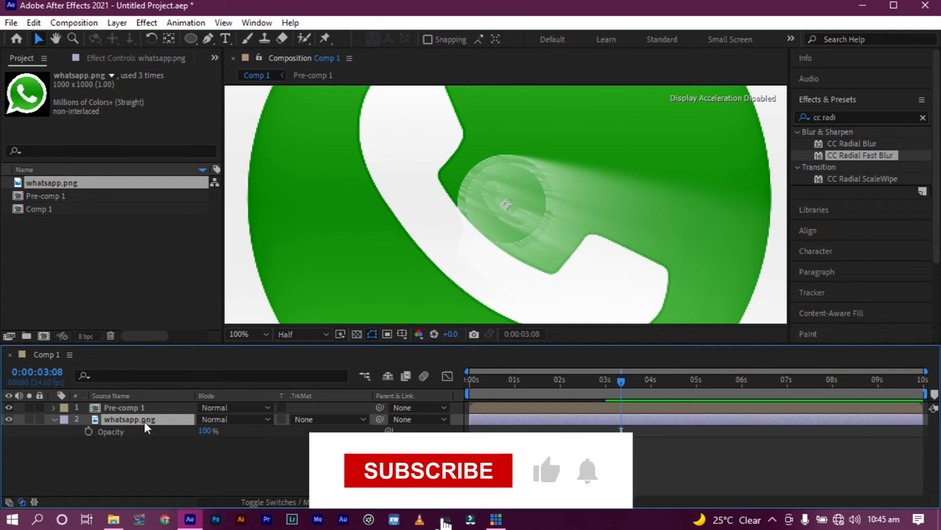
pyautogui.press('s')
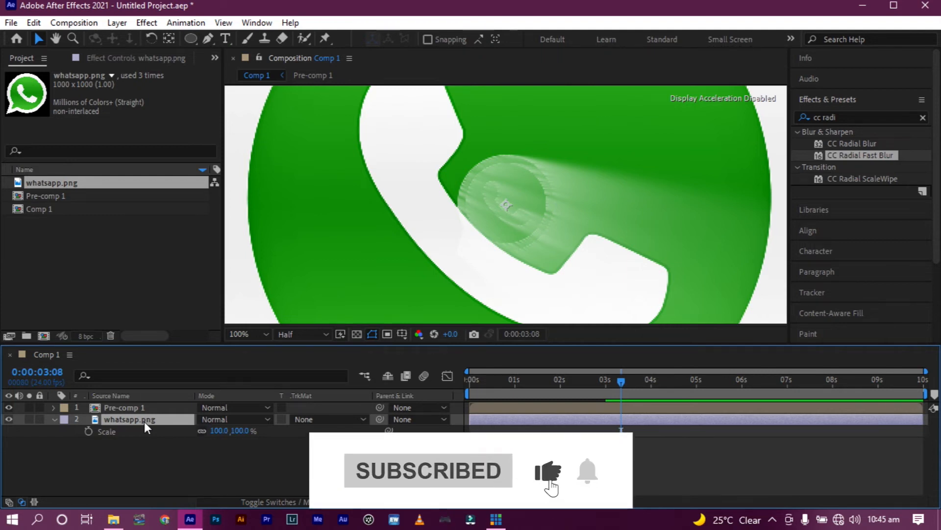
pyautogui.click(216, 430)
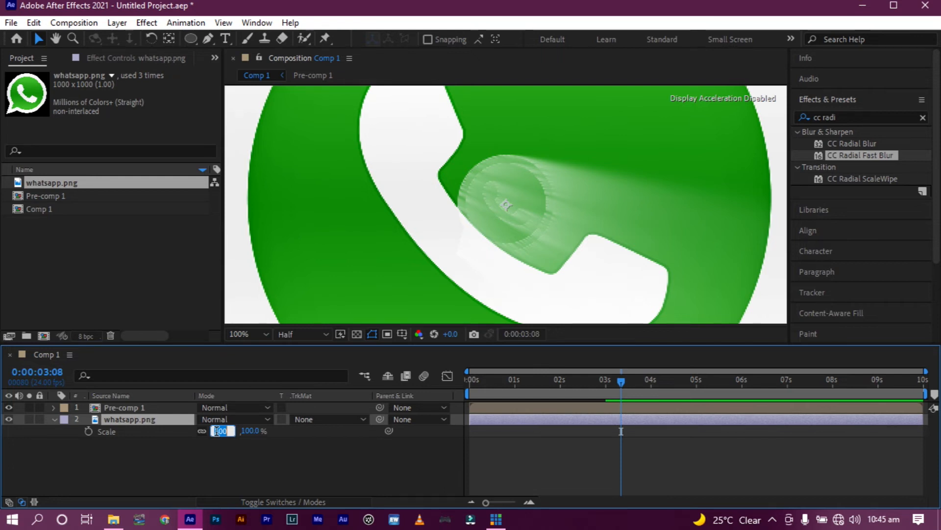
pyautogui.write('15.4')
pyautogui.press('Return')
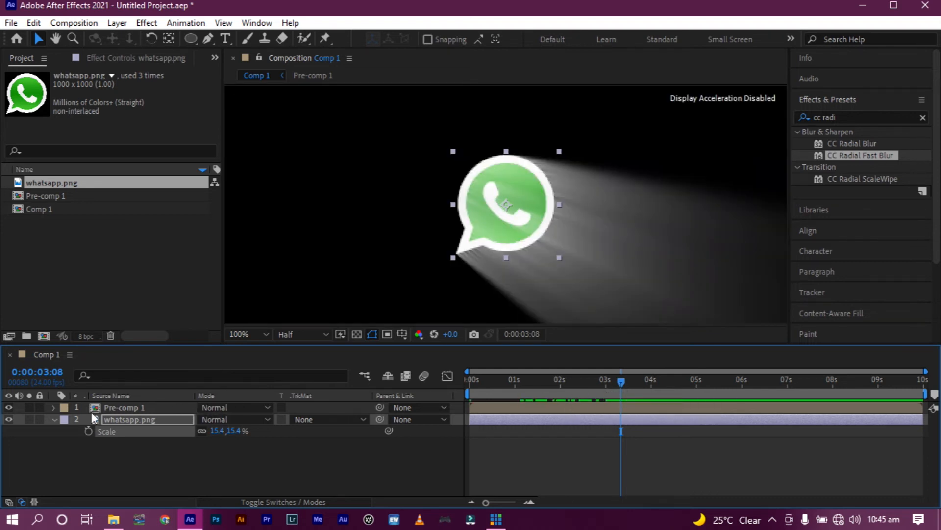
# - Keyframe the whatsapp.png layer's Opacity at 100% at 0:00:03:08 and 0% at 0:00:02:00
pyautogui.press('t')
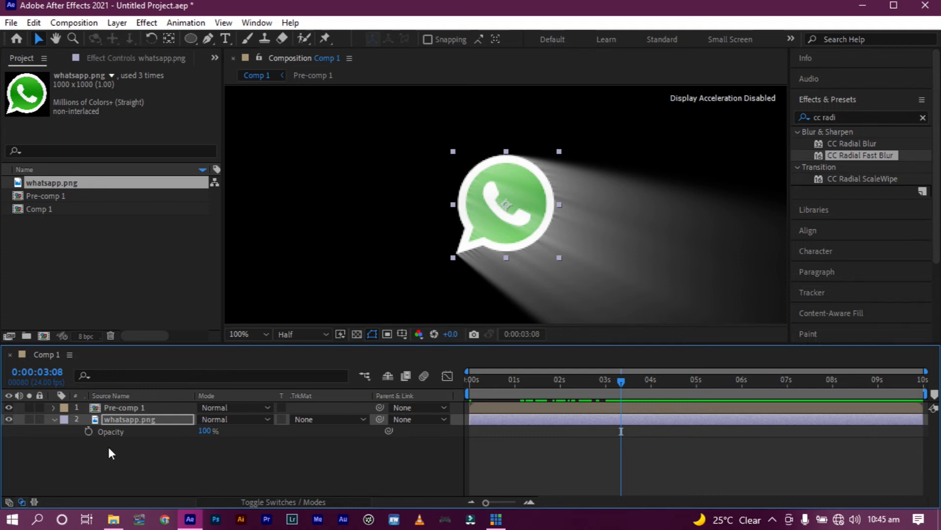
pyautogui.click(89, 429)
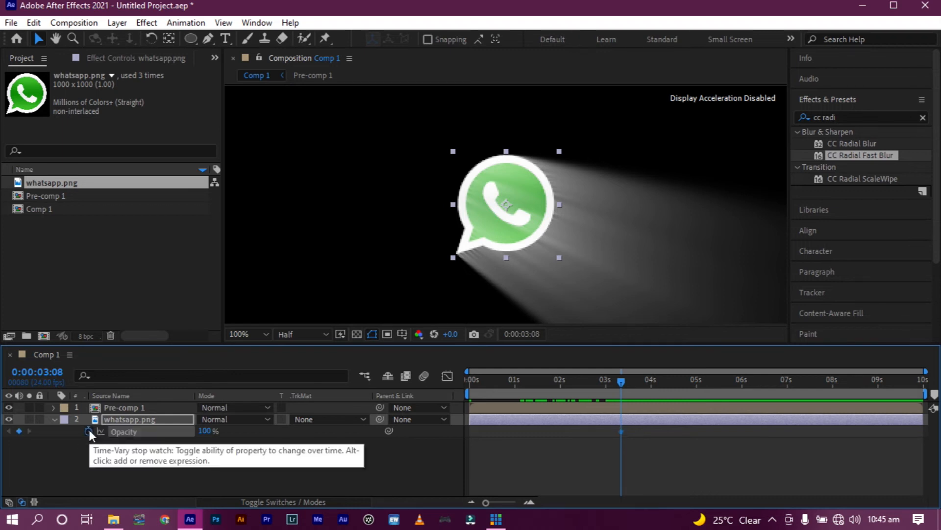
pyautogui.click(560, 381)
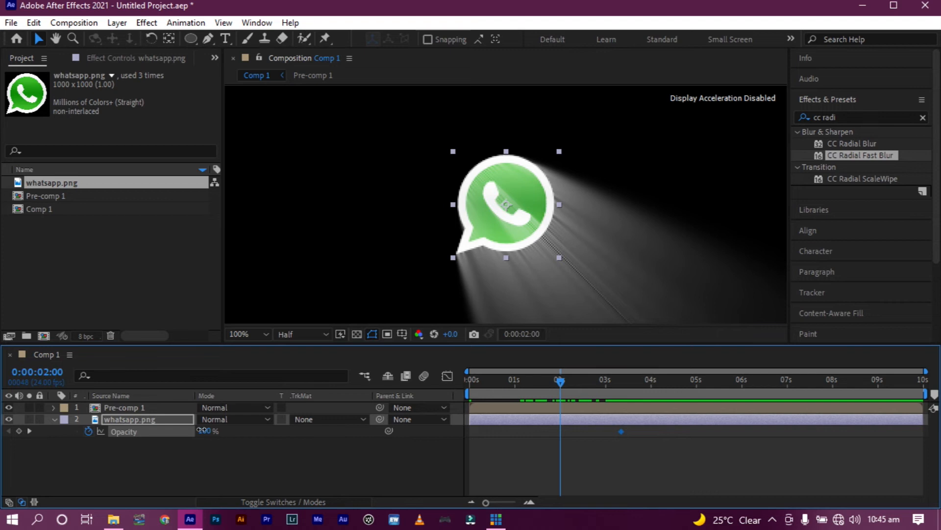
pyautogui.moveTo(203, 433); pyautogui.dragTo(2, 454)
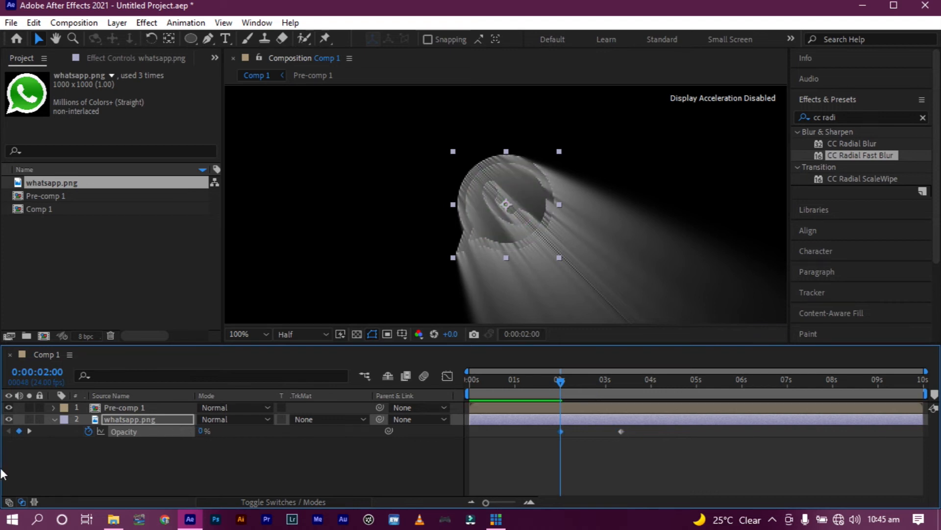
# - Preview the logo's fade-in from the start of the composition
pyautogui.click(469, 376)
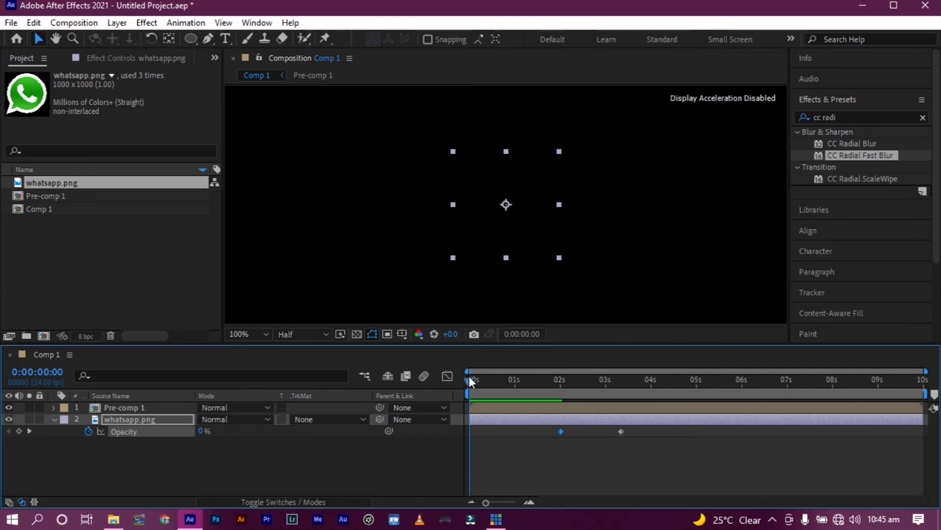
pyautogui.press('space')
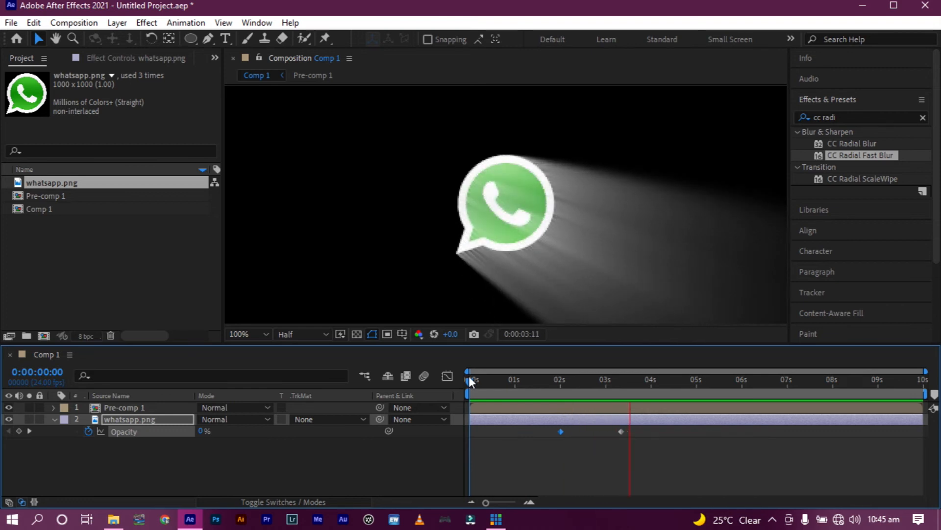
pyautogui.press('space')
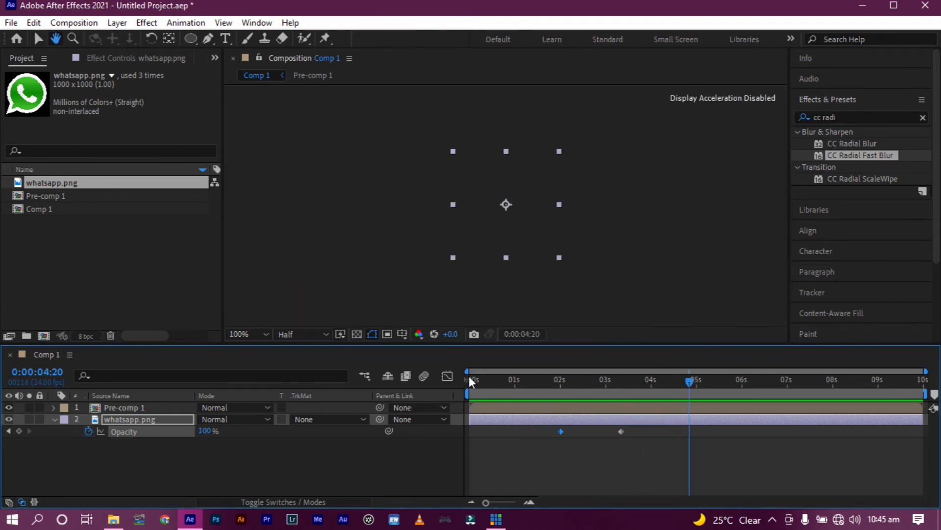
# - Move the current time just past the last Opacity keyframe, to 0:00:03:11, and select the Pre-comp 1 layer
pyautogui.click(620, 381)
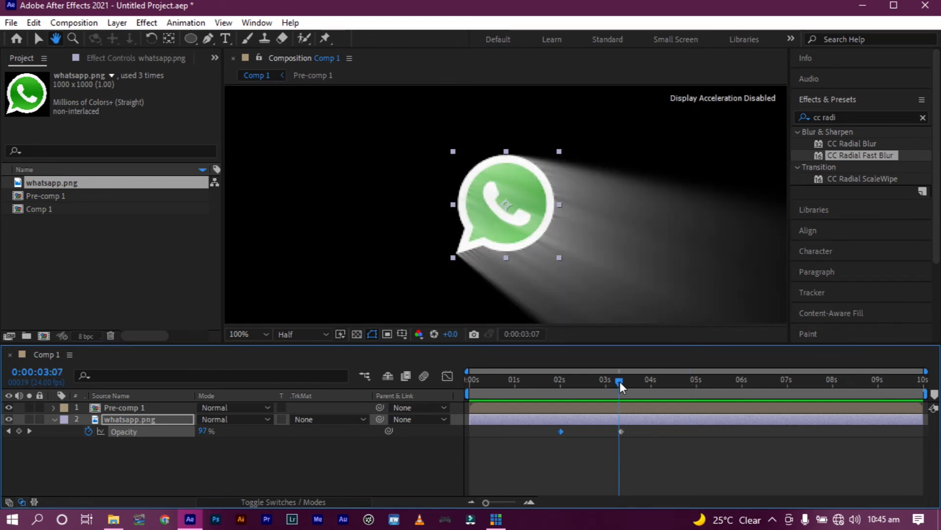
pyautogui.moveTo(621, 395); pyautogui.dragTo(620, 395)
pyautogui.press('pagedown')
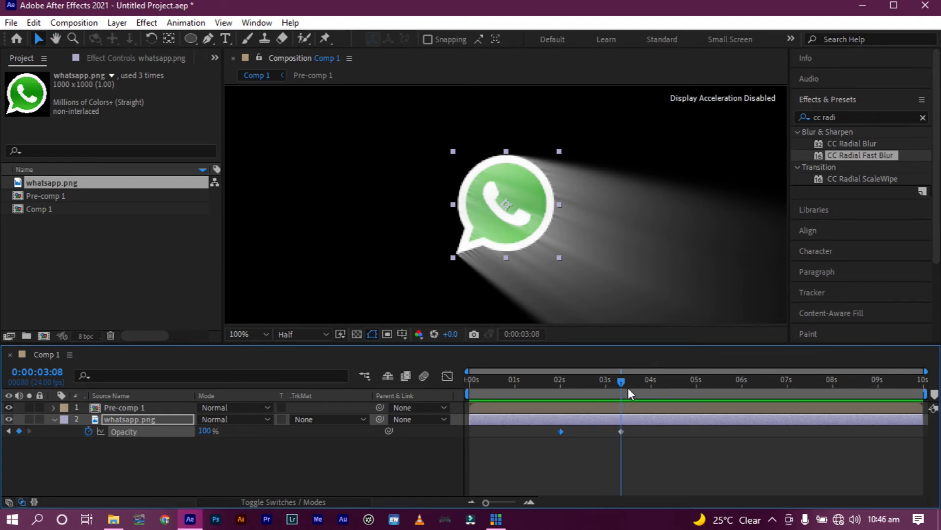
pyautogui.moveTo(623, 379); pyautogui.dragTo(628, 380)
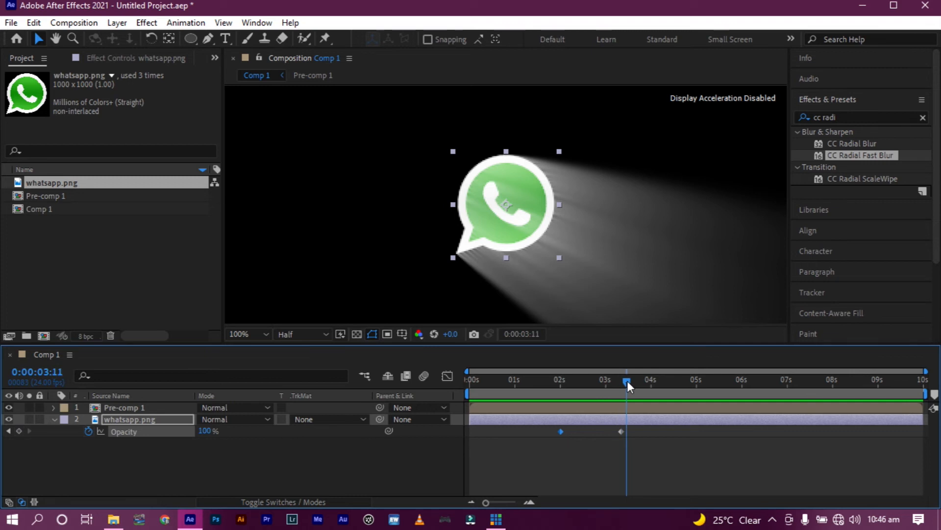
pyautogui.click(635, 407)
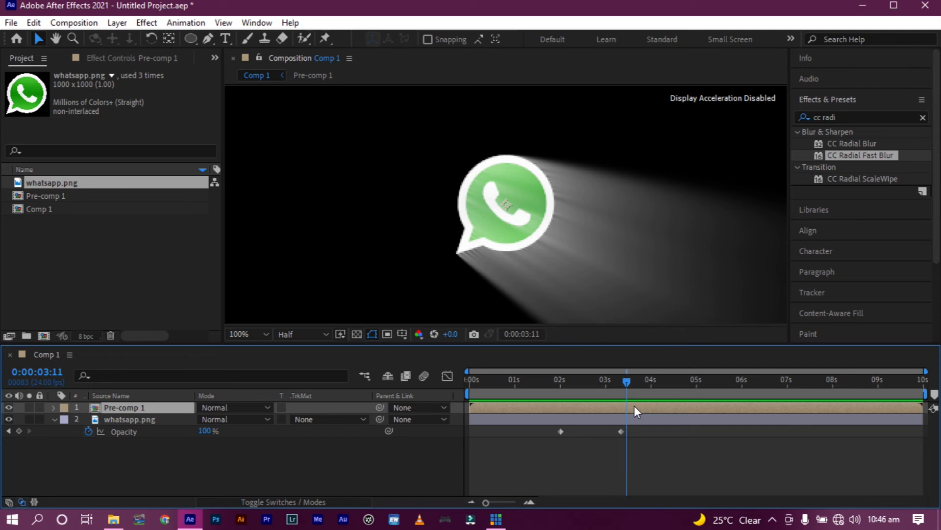